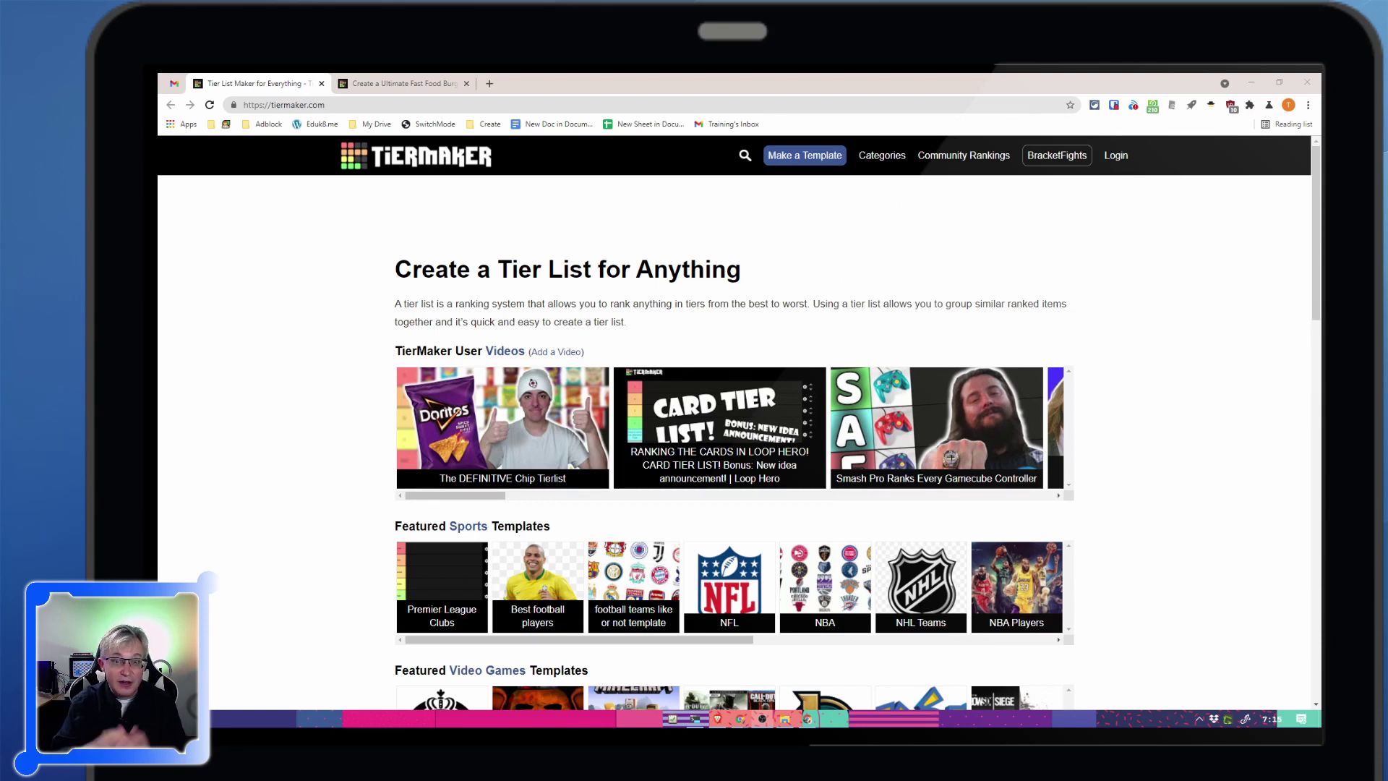
# Step: On the Ultimate Fast Food Burger list, move the ranked logos back to the unranked pool
pyautogui.click(383, 85)
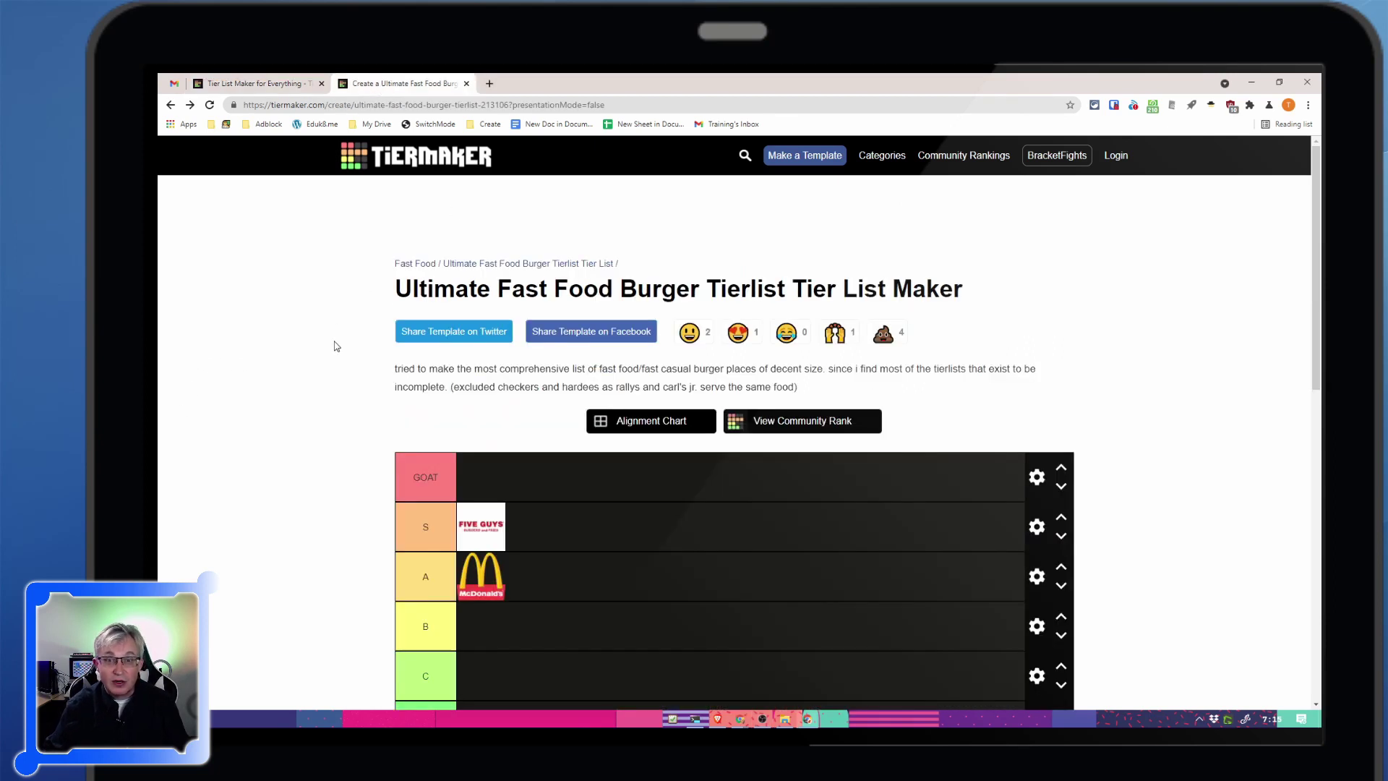
pyautogui.scroll(-2, 416, 331)
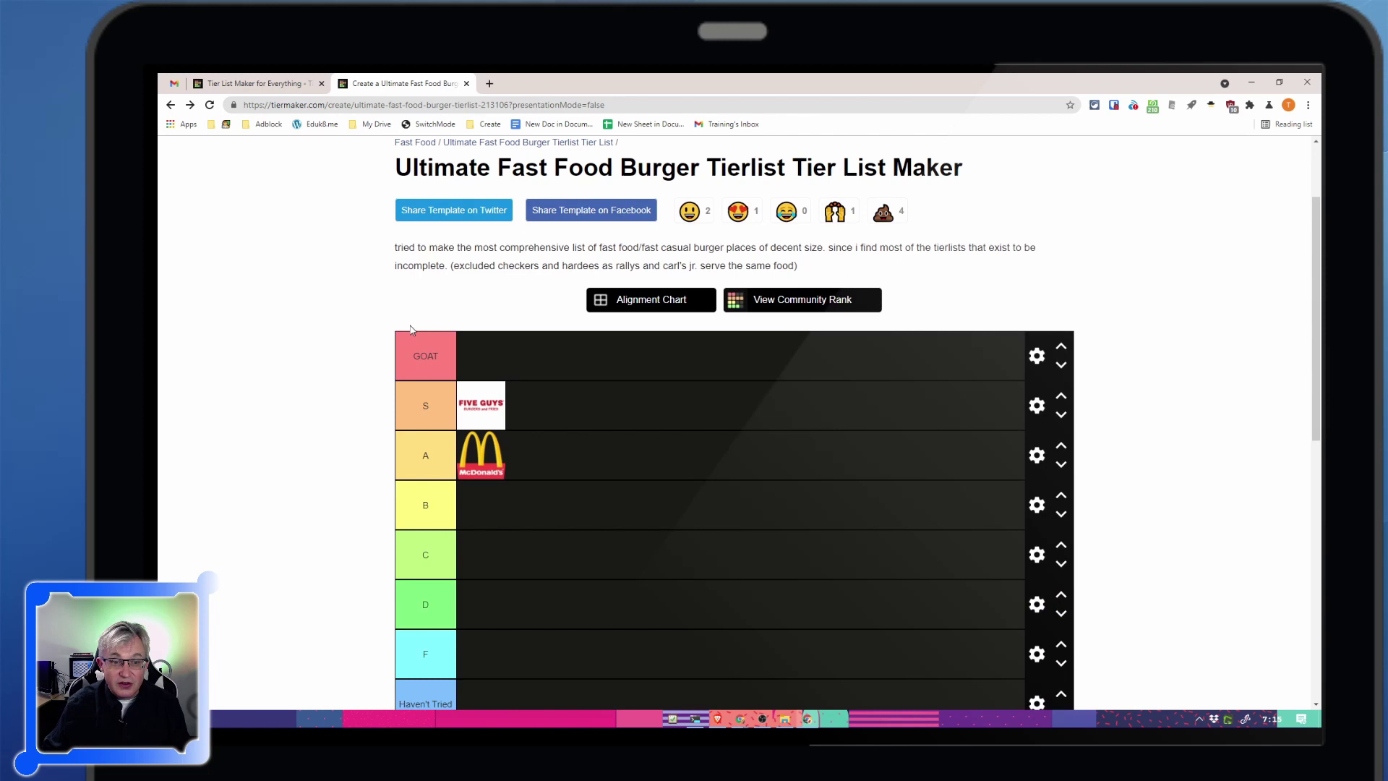
pyautogui.scroll(-2, 455, 354)
pyautogui.moveTo(497, 280); pyautogui.dragTo(668, 636)
pyautogui.moveTo(486, 358); pyautogui.dragTo(661, 643)
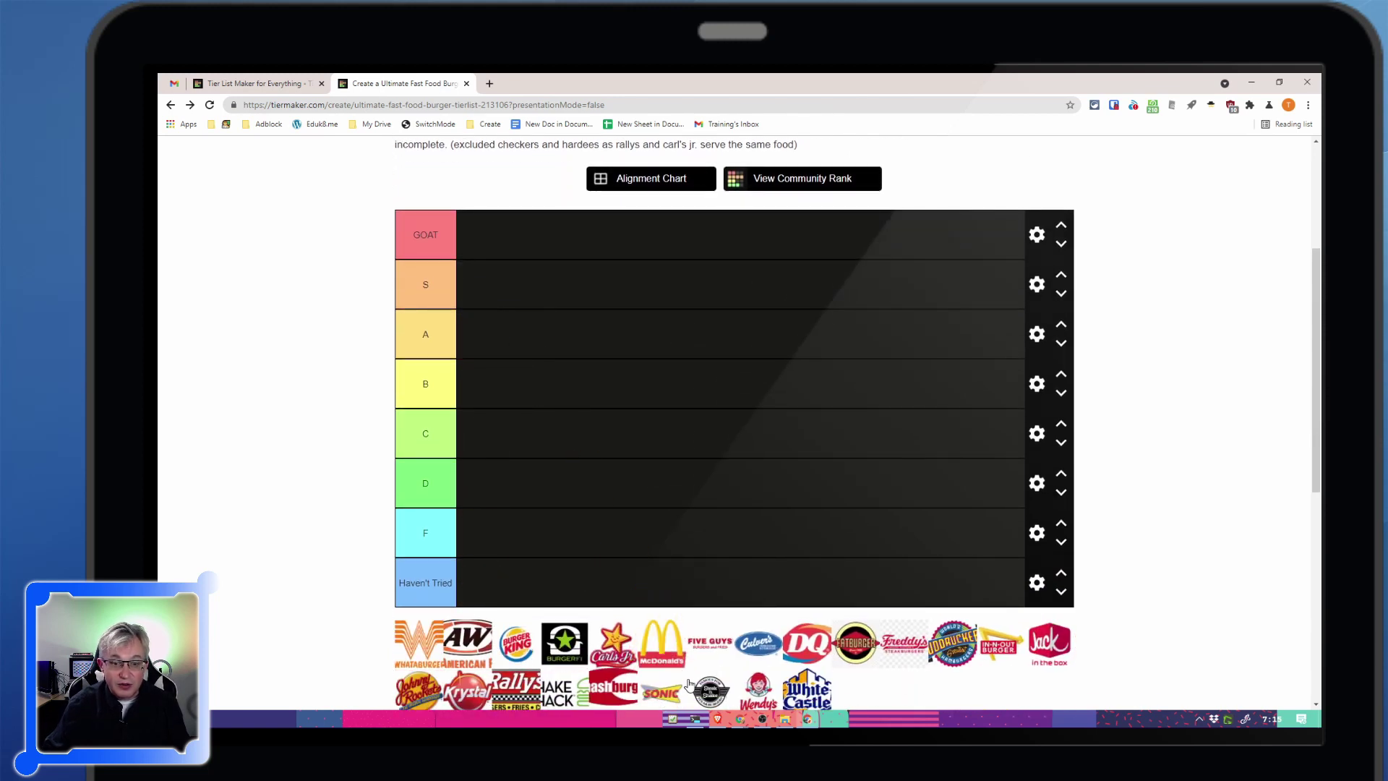
pyautogui.scroll(-1, 318, 518)
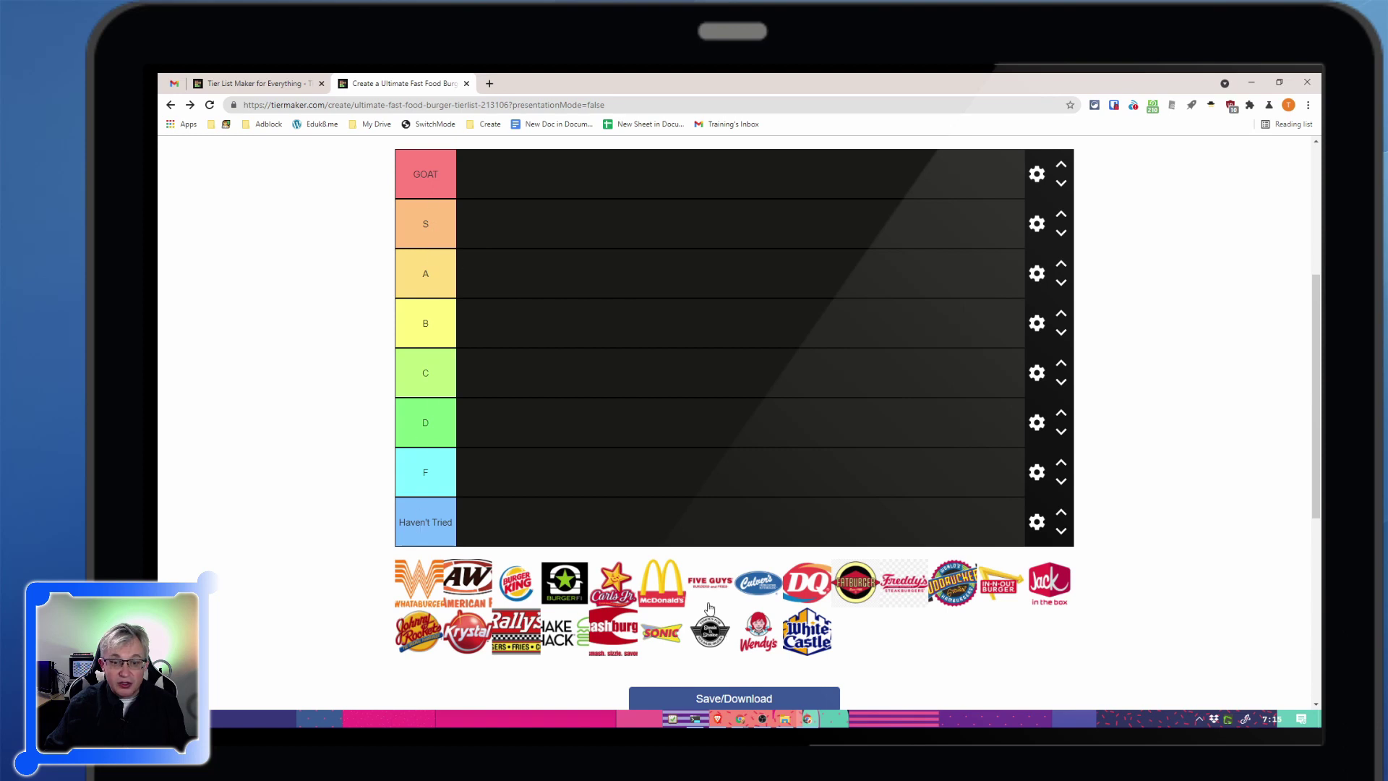
# Step: Place Five Guys in S, McDonald's and A&W in A, and Whataburger in Haven't Tried
pyautogui.moveTo(709, 607); pyautogui.dragTo(517, 238)
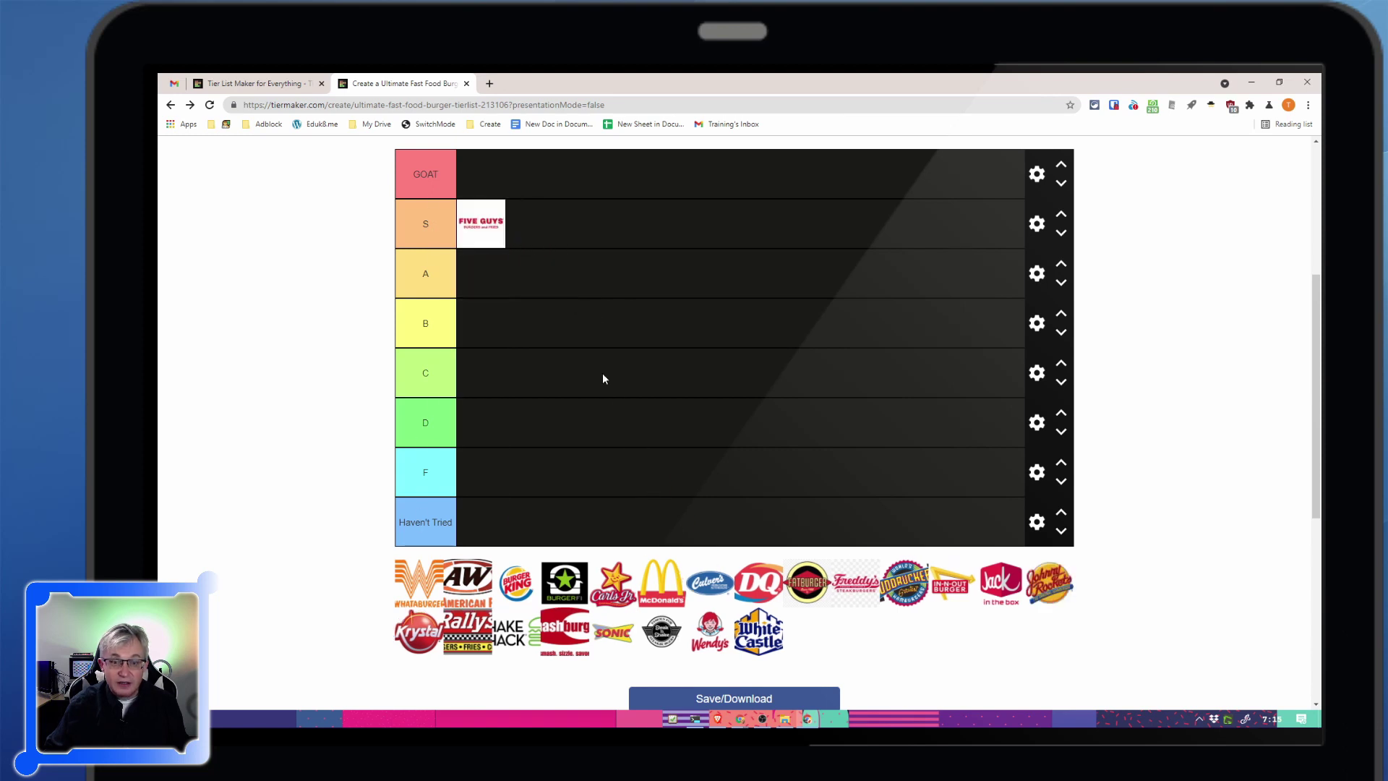
pyautogui.moveTo(661, 581); pyautogui.dragTo(504, 271)
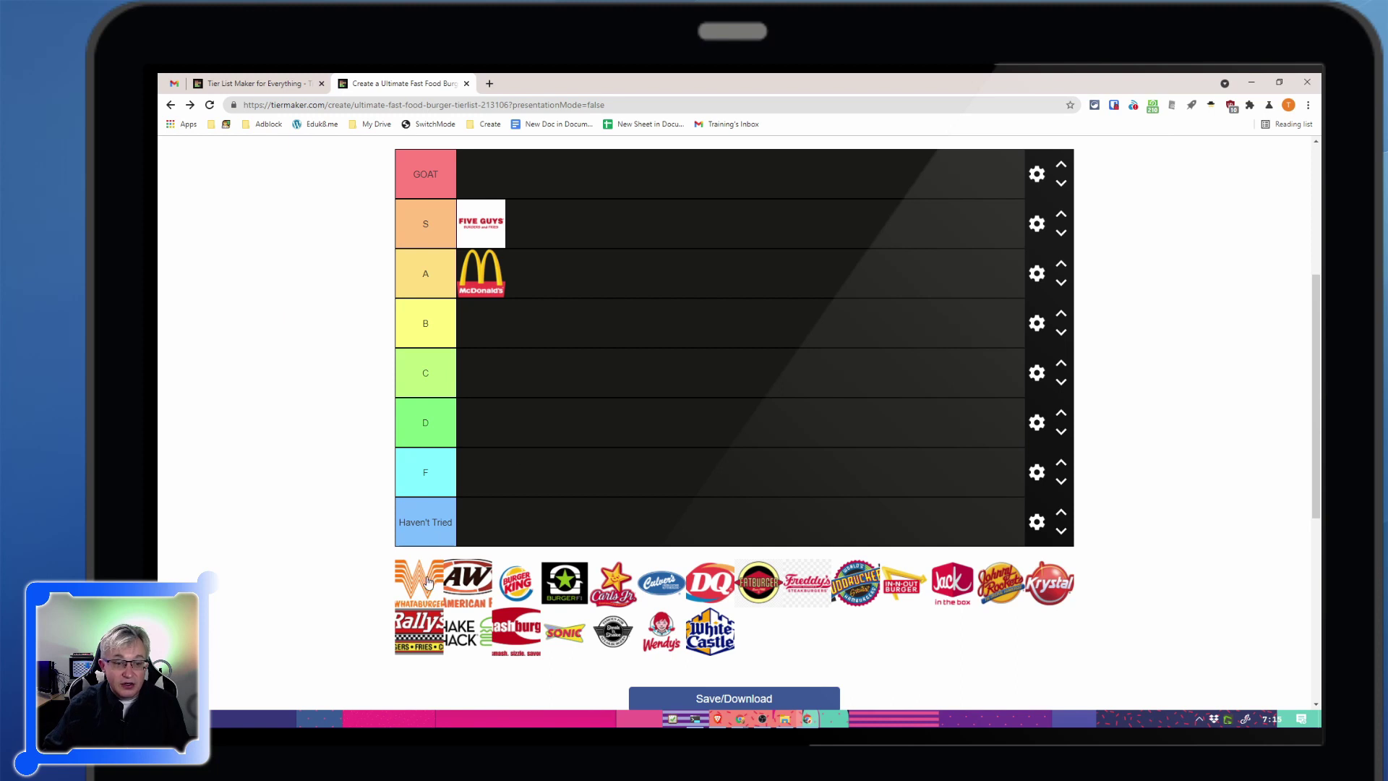
pyautogui.moveTo(415, 586); pyautogui.dragTo(492, 524)
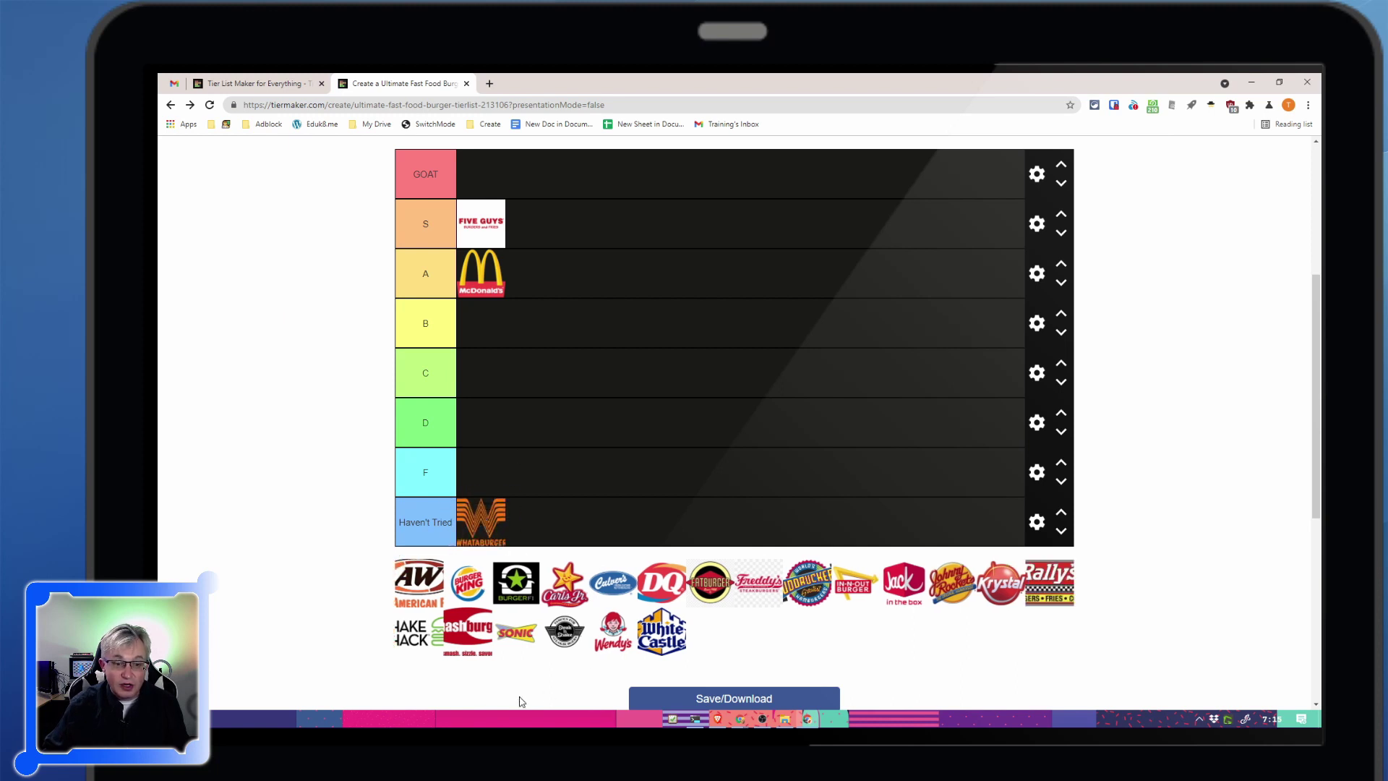
pyautogui.moveTo(421, 586); pyautogui.dragTo(550, 273)
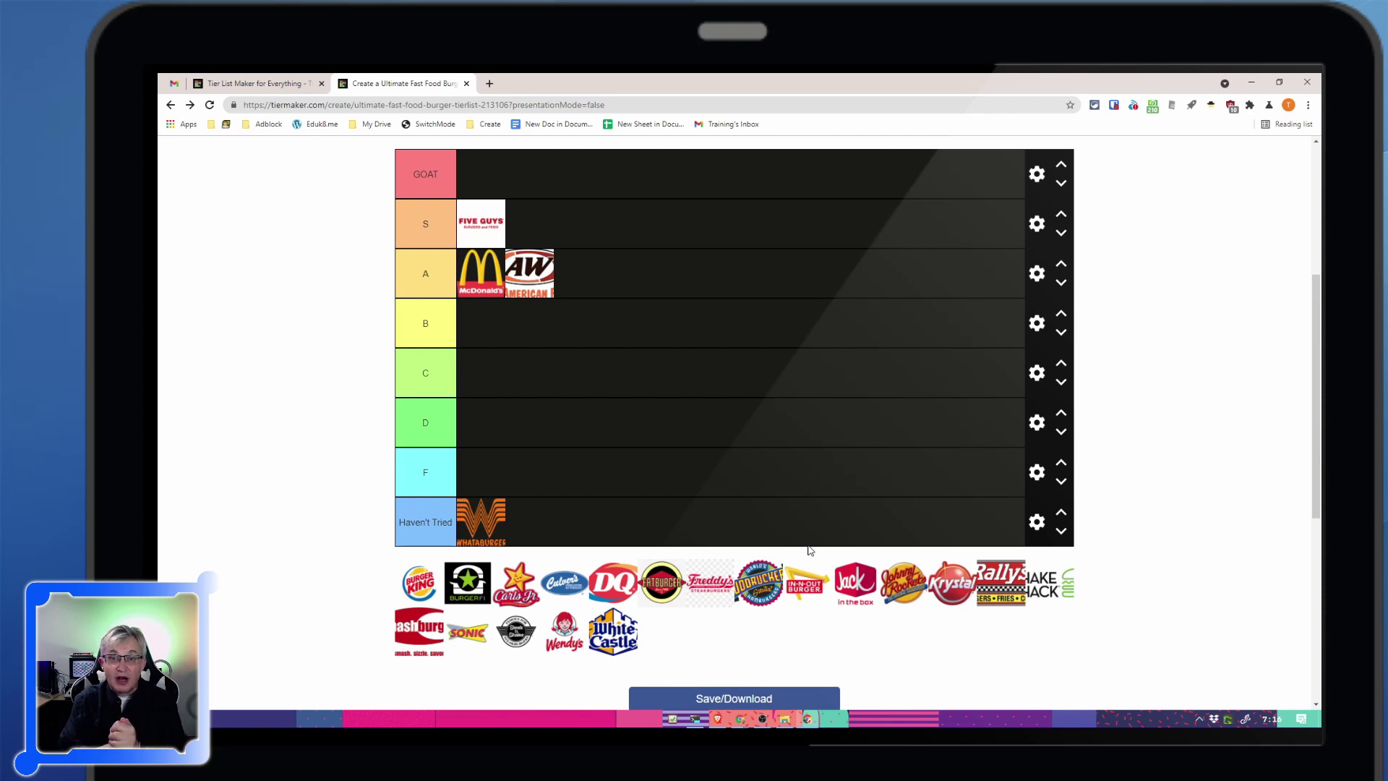
pyautogui.scroll(-1, 774, 634)
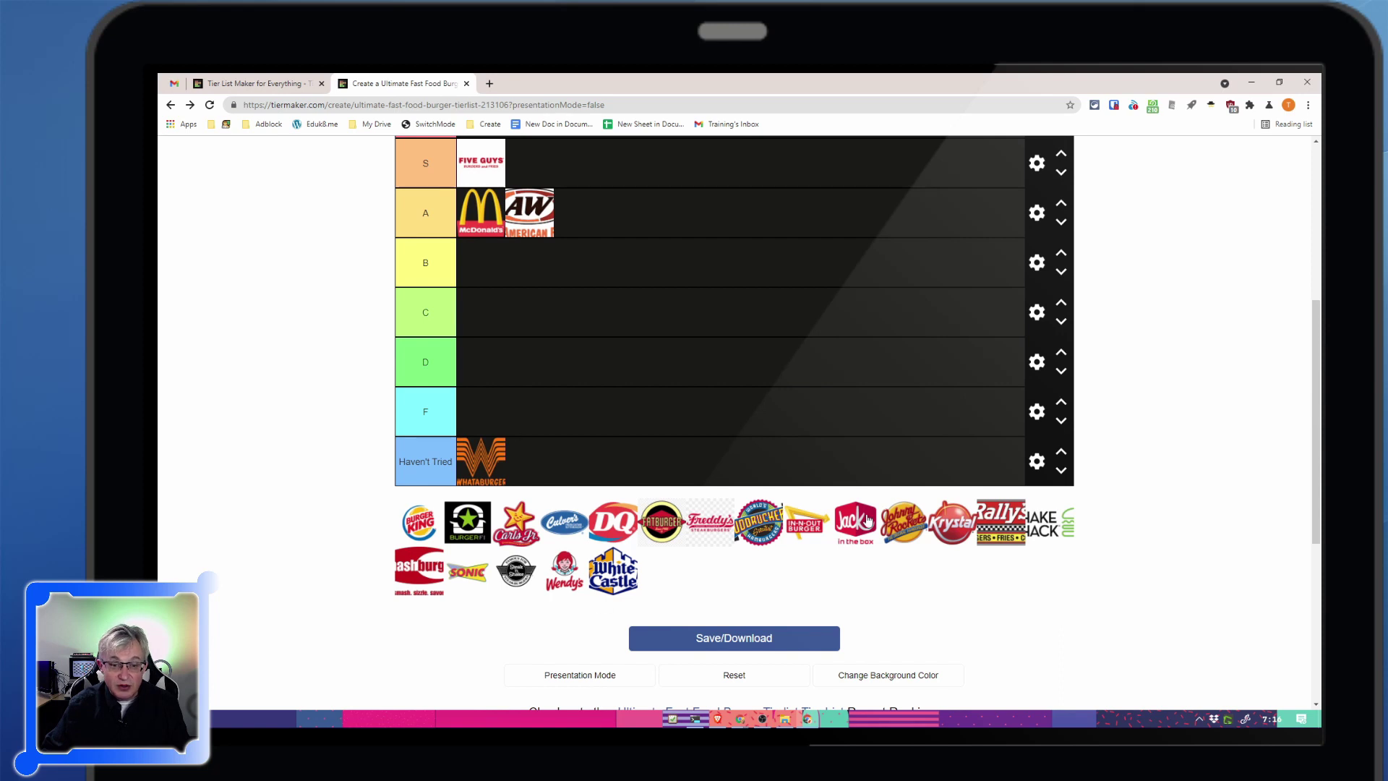
# Step: In presentation view, put Rally's in S and Krystal and Sonic in Haven't Tried
pyautogui.click(593, 682)
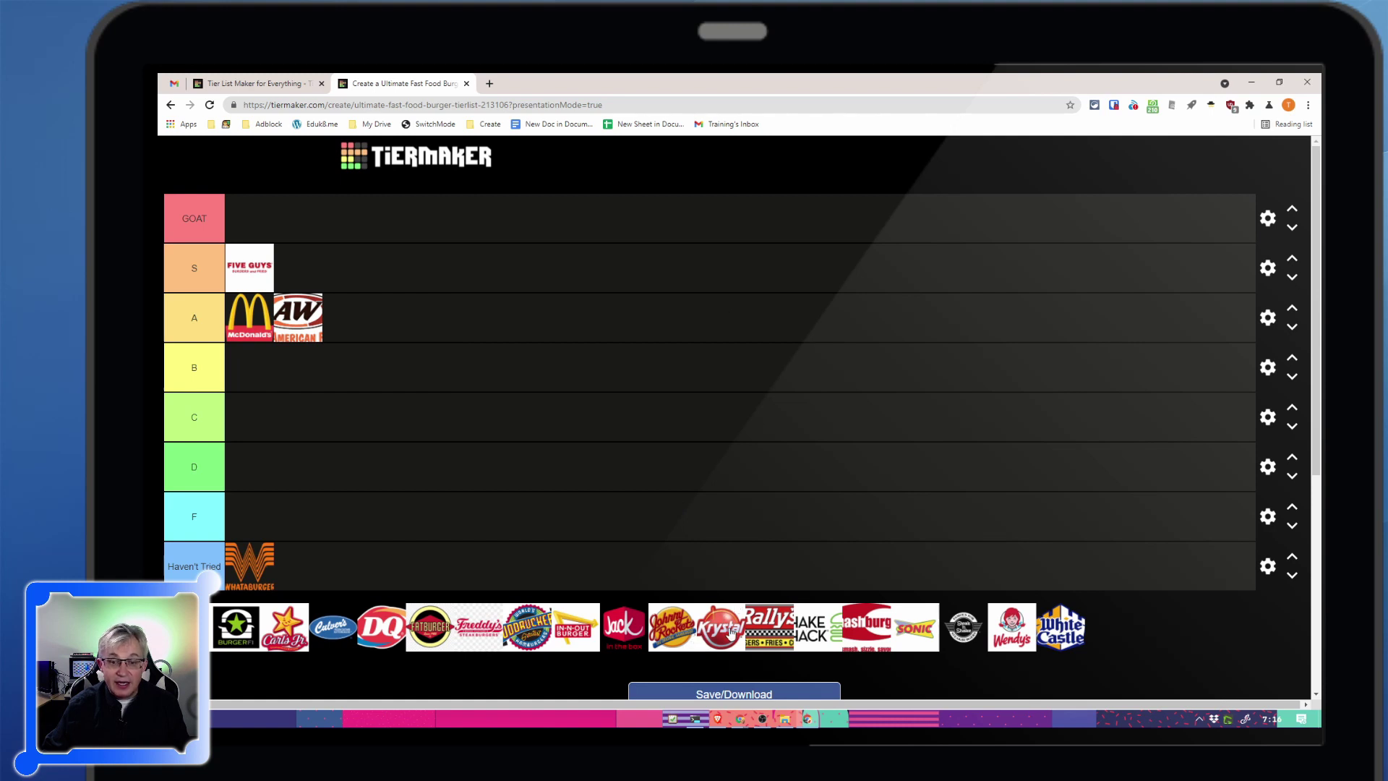
pyautogui.moveTo(721, 626); pyautogui.dragTo(480, 571)
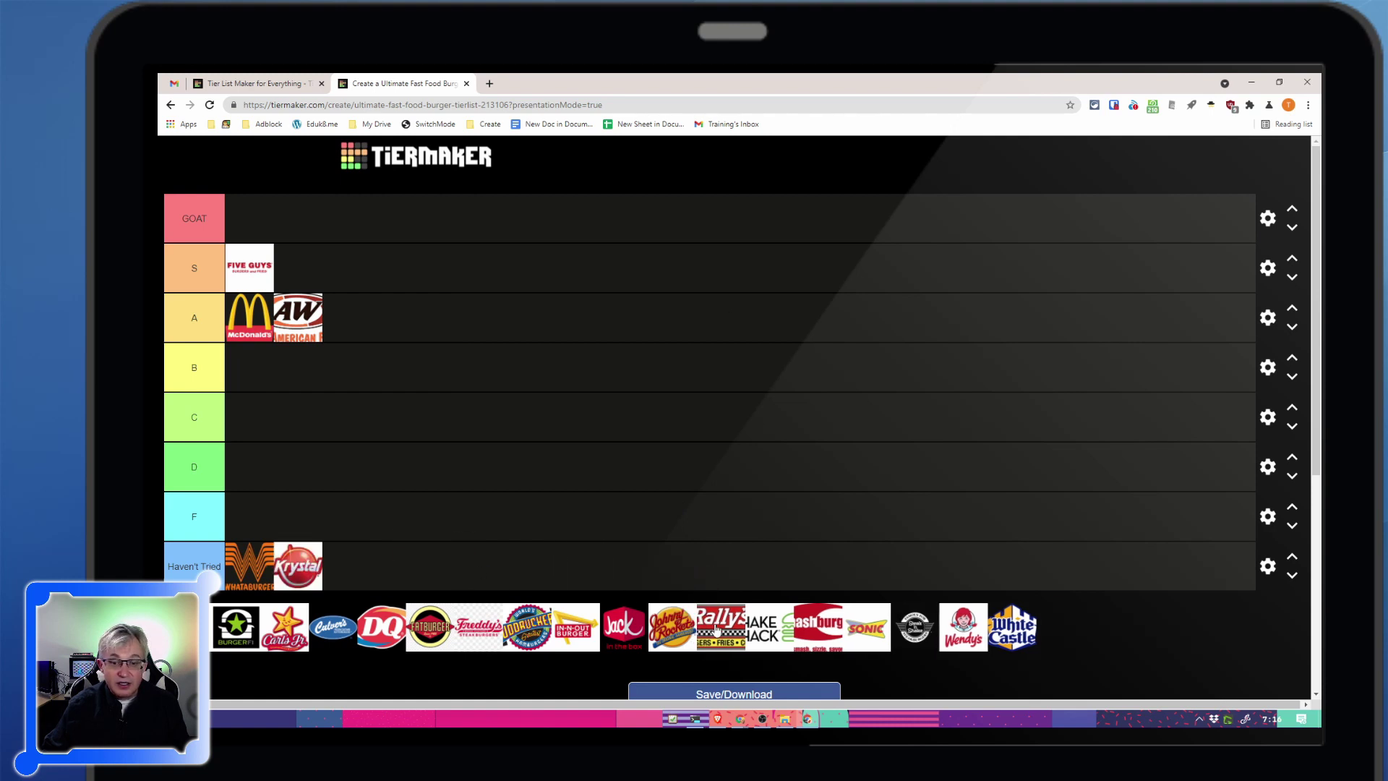
pyautogui.moveTo(716, 629); pyautogui.dragTo(383, 262)
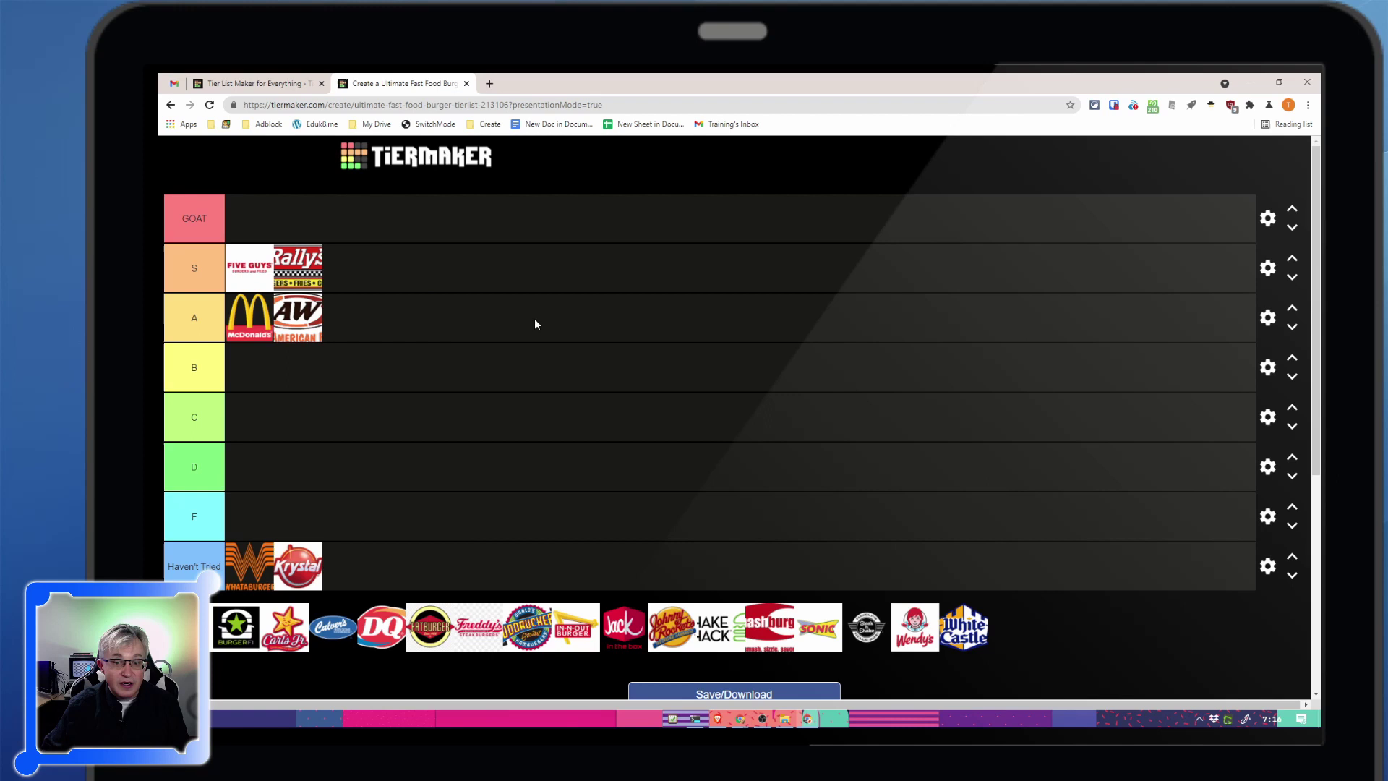
pyautogui.moveTo(815, 637); pyautogui.dragTo(412, 571)
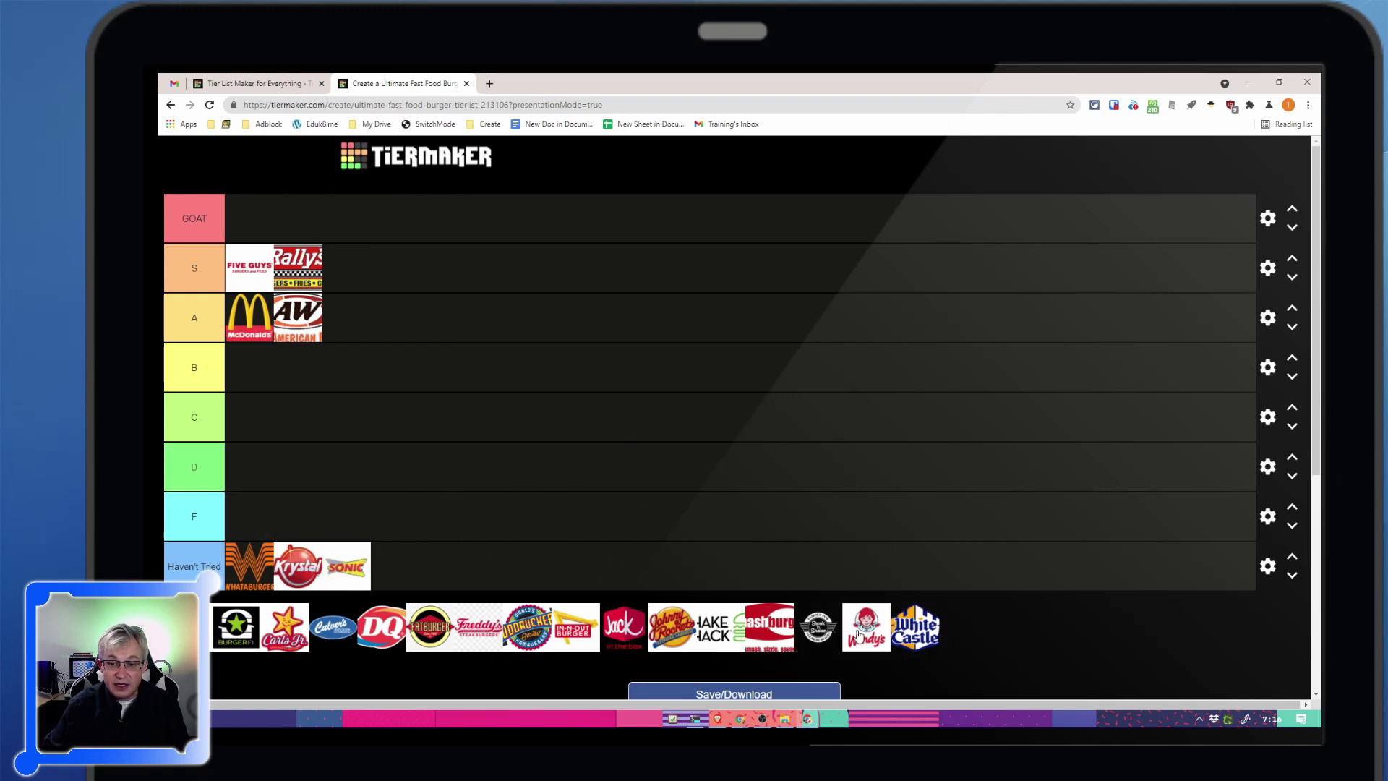
# Step: Add Wendy's, Steak n Shake and Burger King to A, and White Castle to D
pyautogui.moveTo(856, 632); pyautogui.dragTo(405, 310)
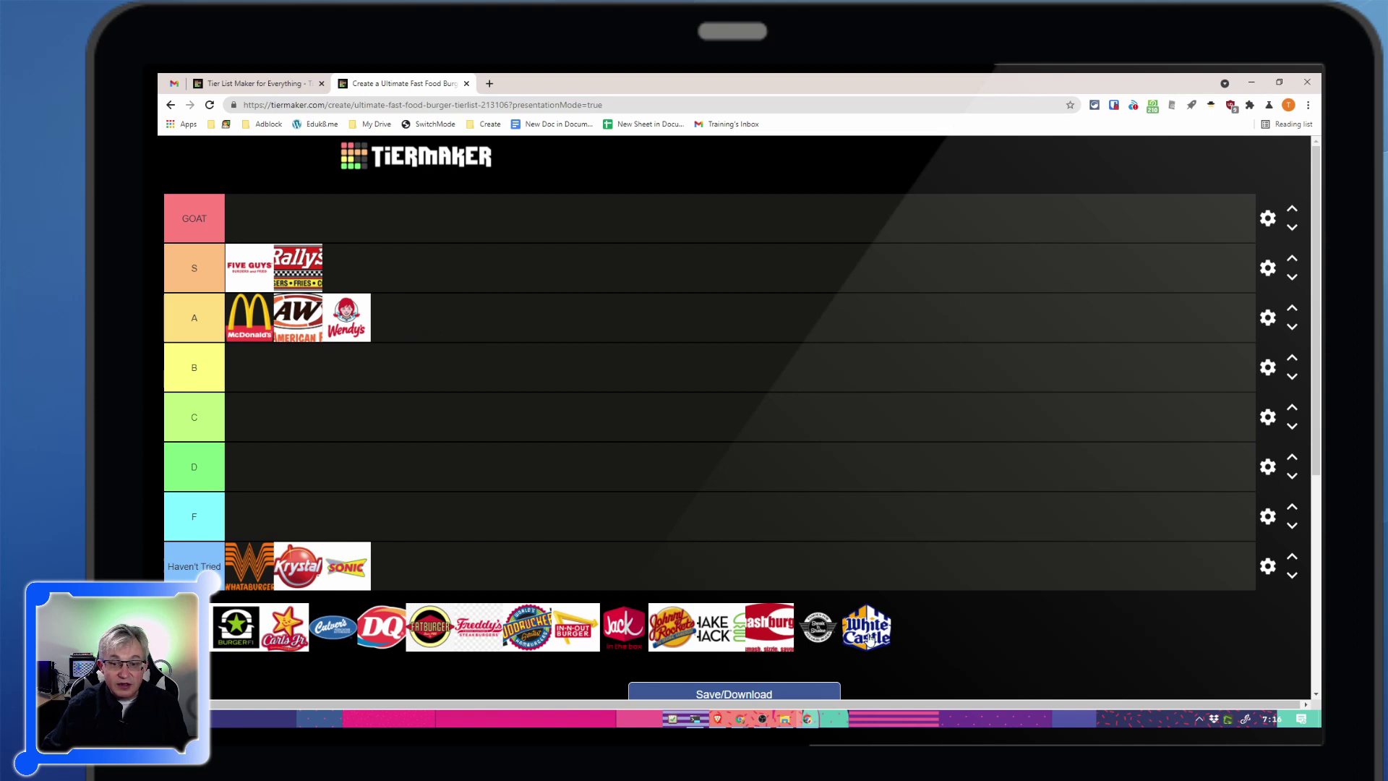
pyautogui.moveTo(868, 637); pyautogui.dragTo(333, 470)
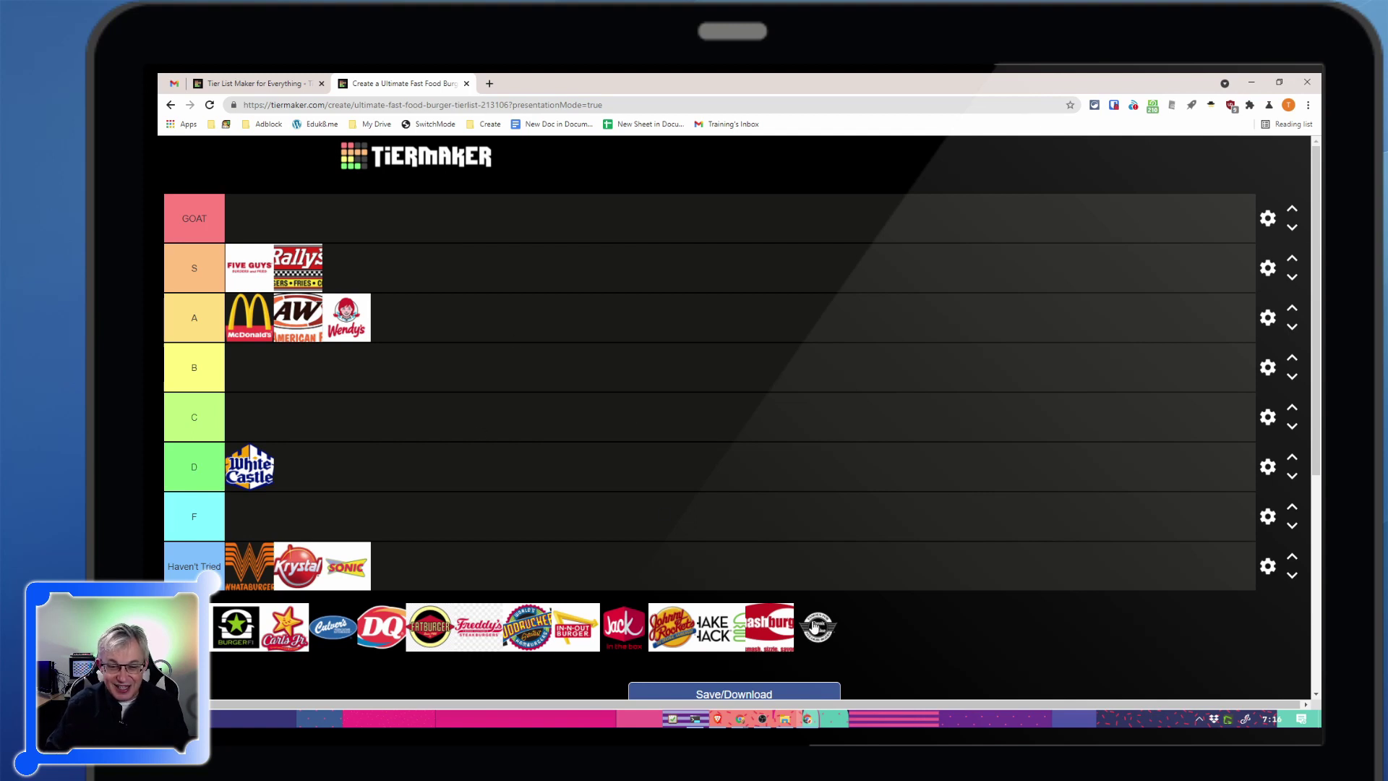
pyautogui.moveTo(816, 627); pyautogui.dragTo(436, 335)
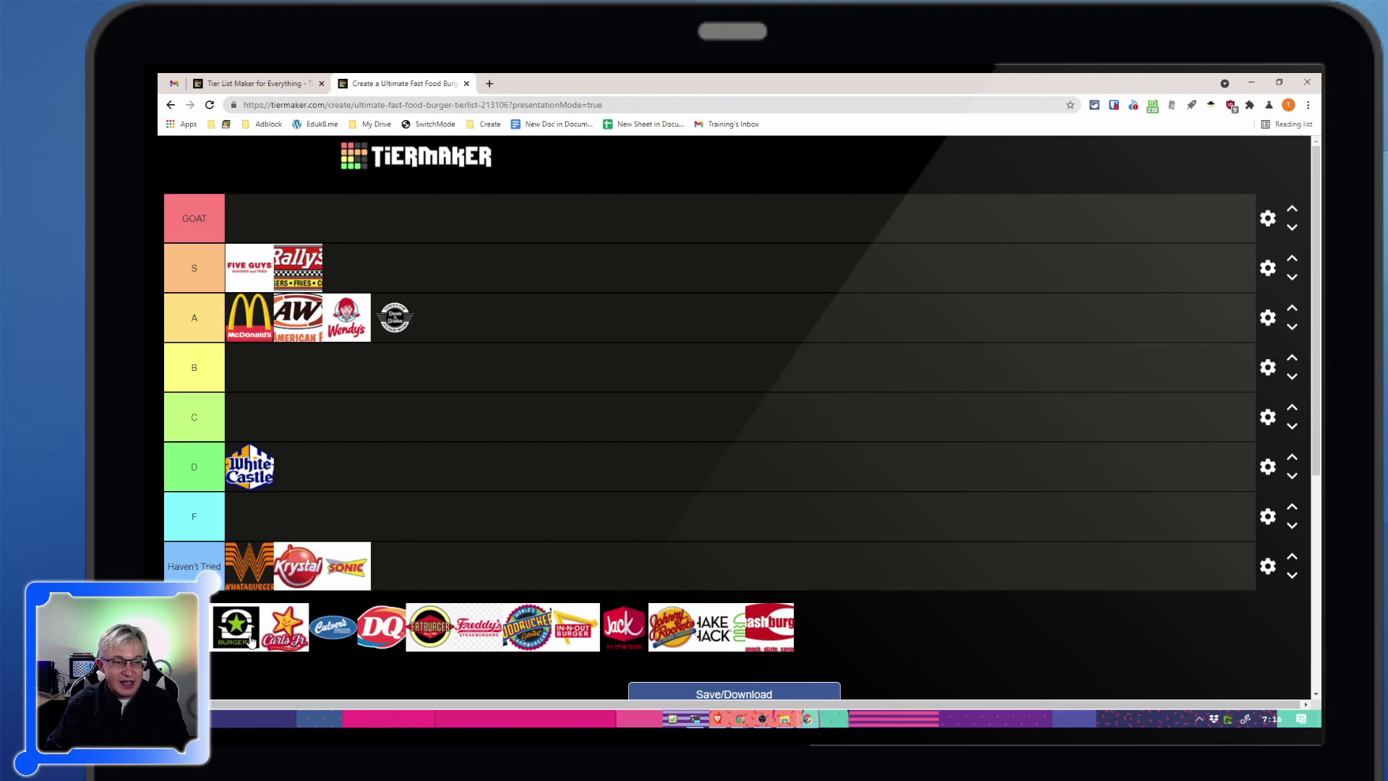
pyautogui.moveTo(251, 641); pyautogui.dragTo(484, 333)
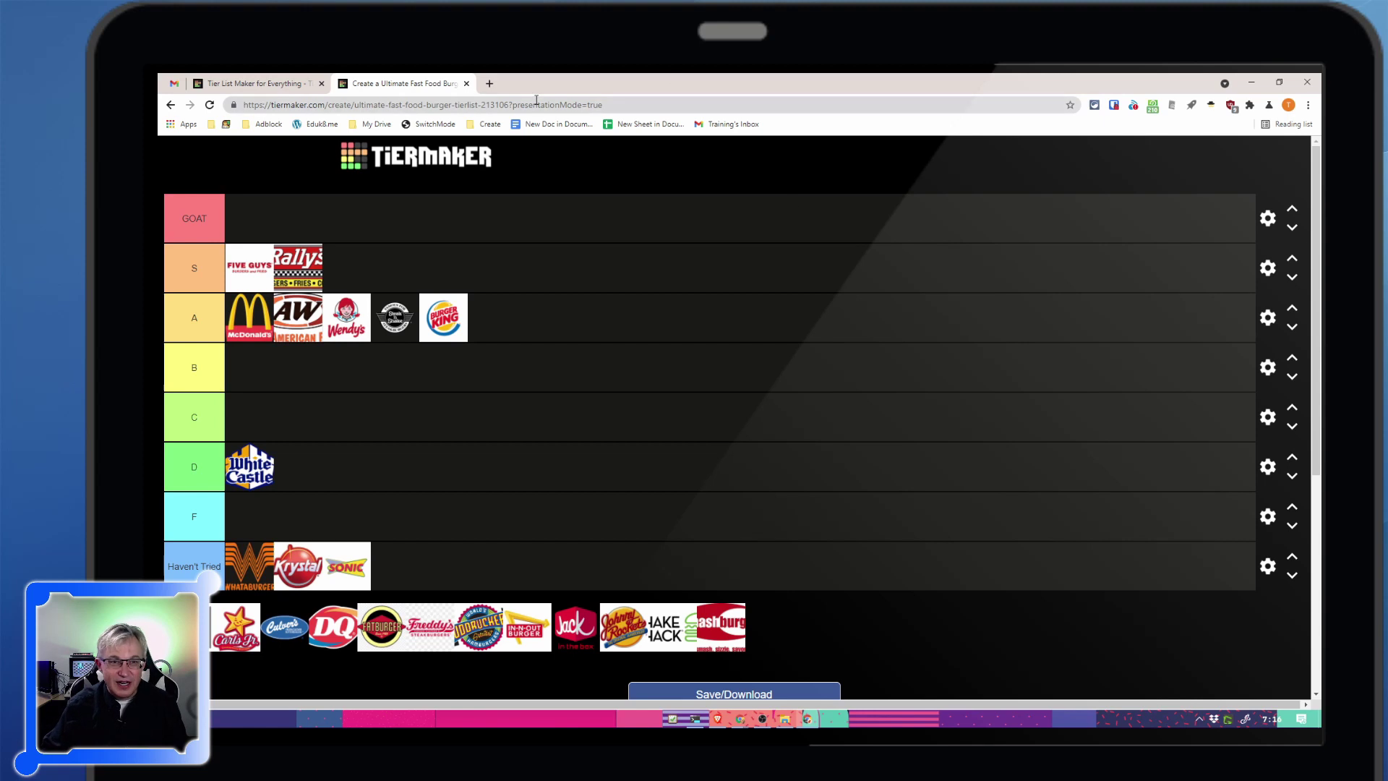
# Step: Close the burger tier list and sign in to TierMaker with Twitter
pyautogui.click(467, 85)
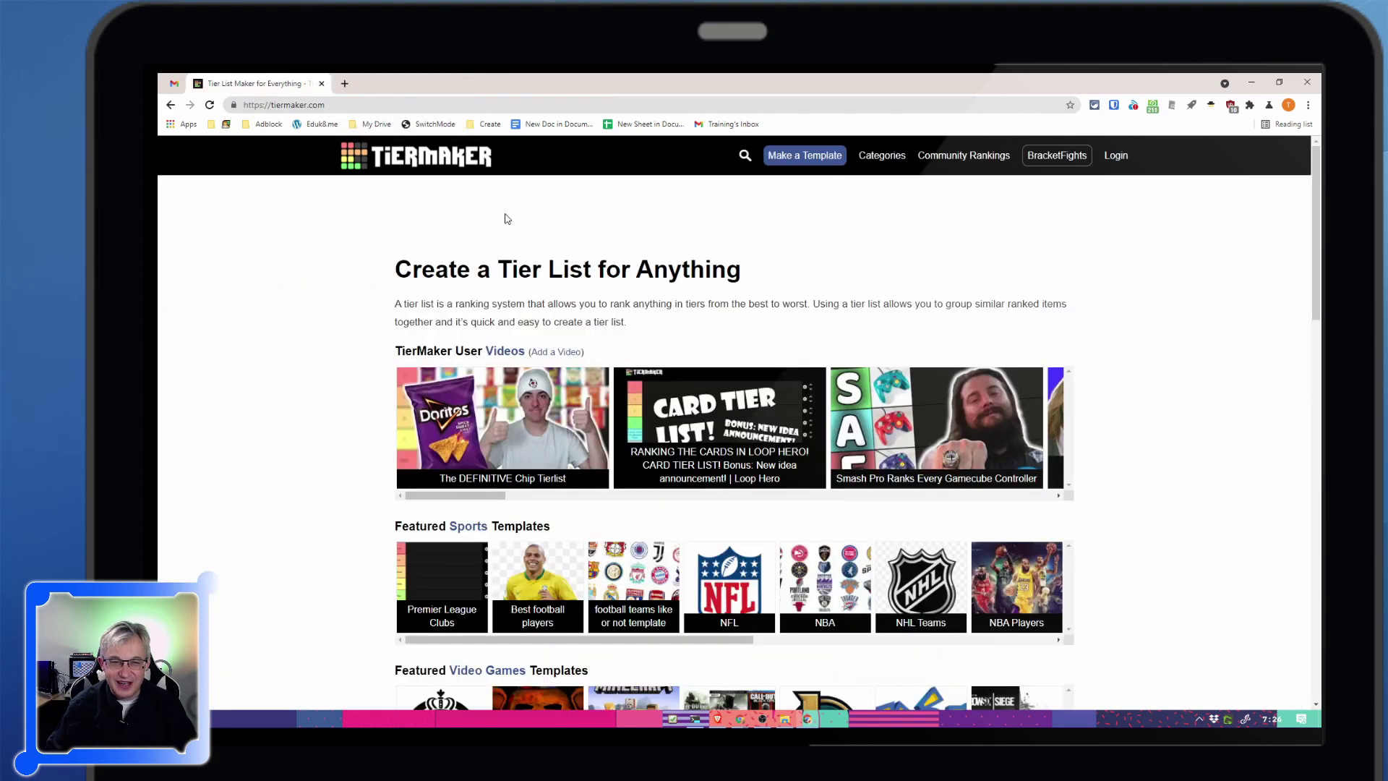
pyautogui.click(1116, 157)
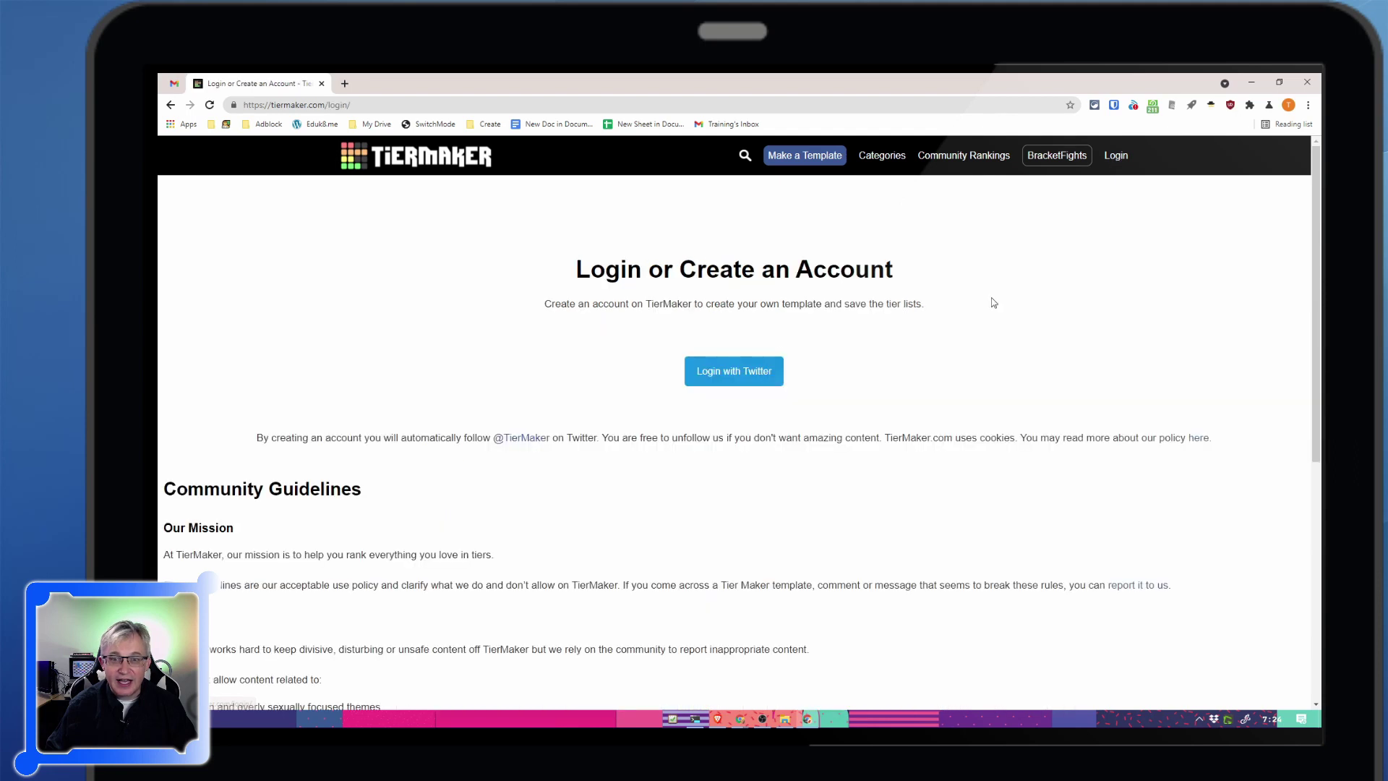
pyautogui.click(709, 371)
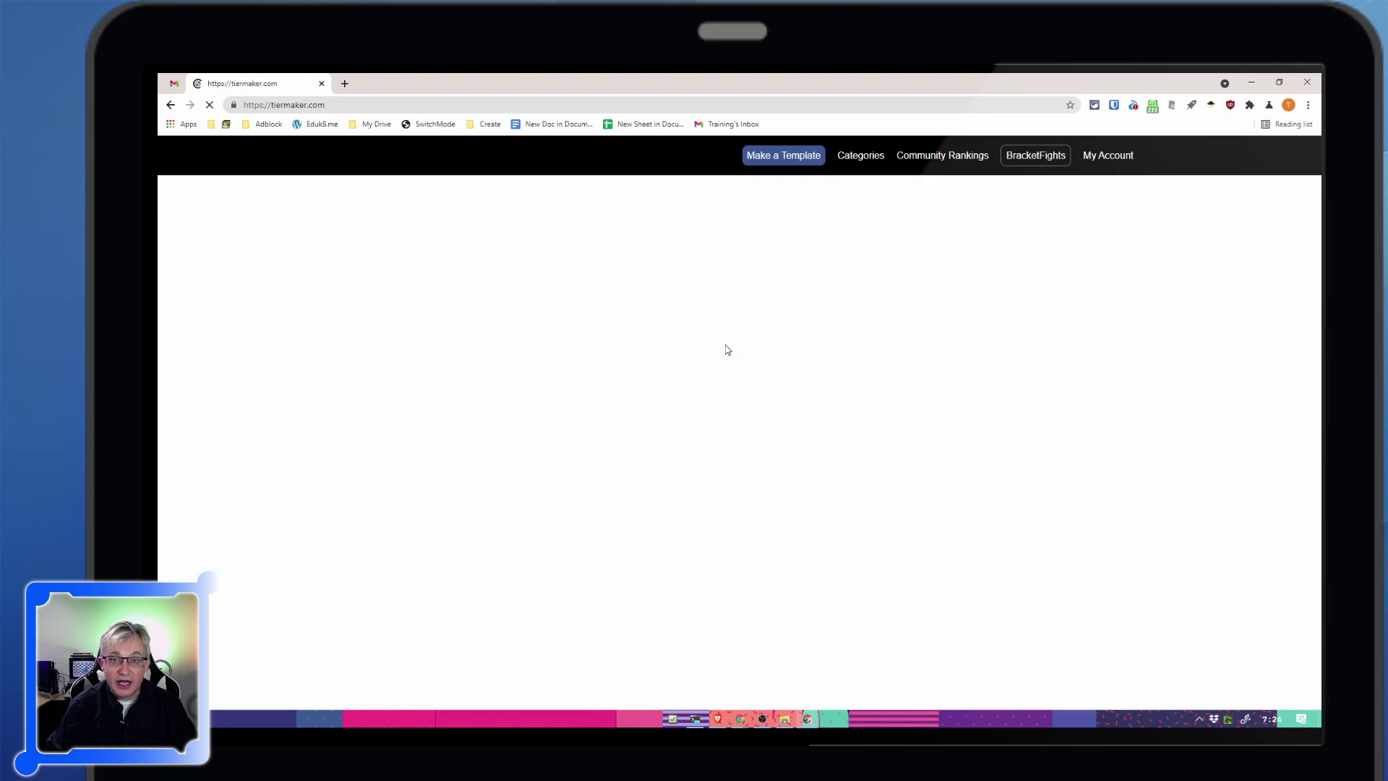
# Step: Search templates for 'Best Burger in my Town', then start a custom template instead
pyautogui.click(790, 155)
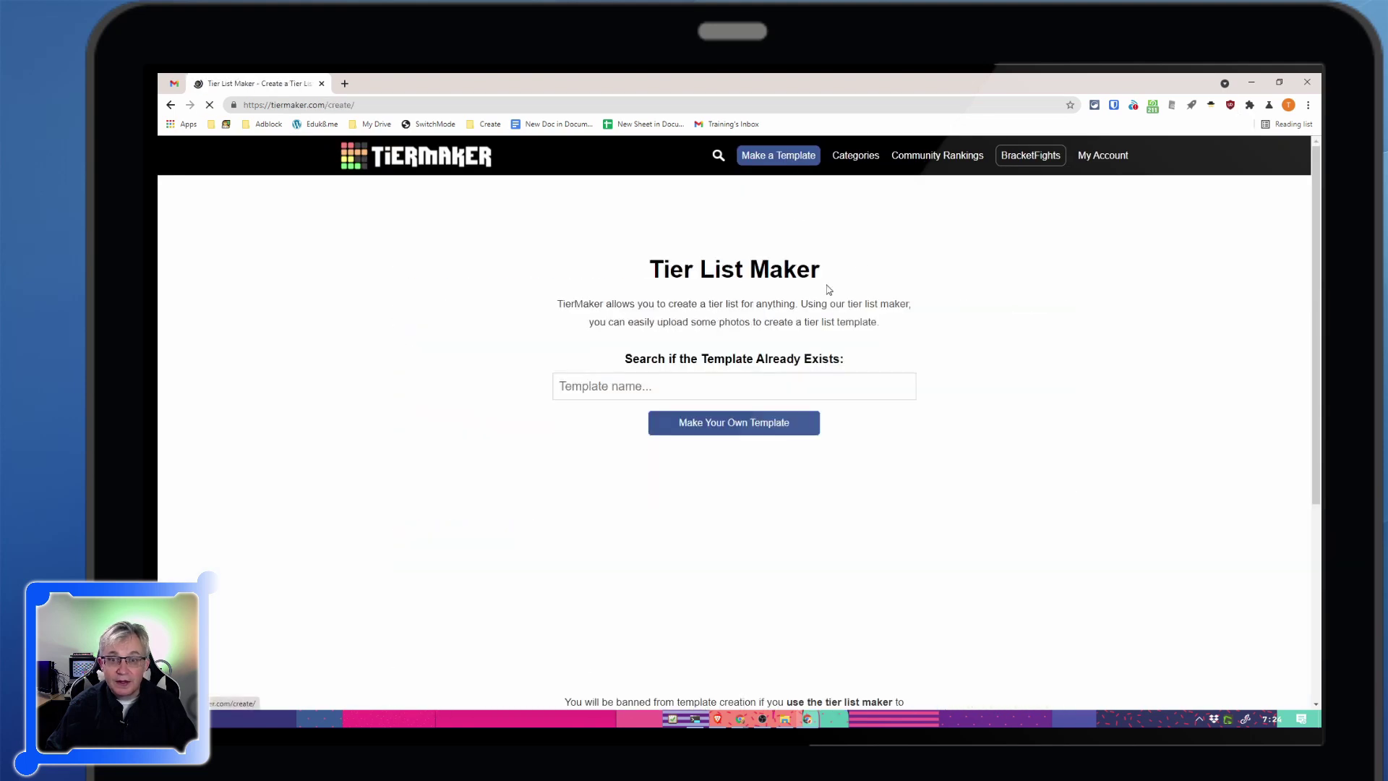
pyautogui.click(671, 385)
pyautogui.write('Best Burger in my T')
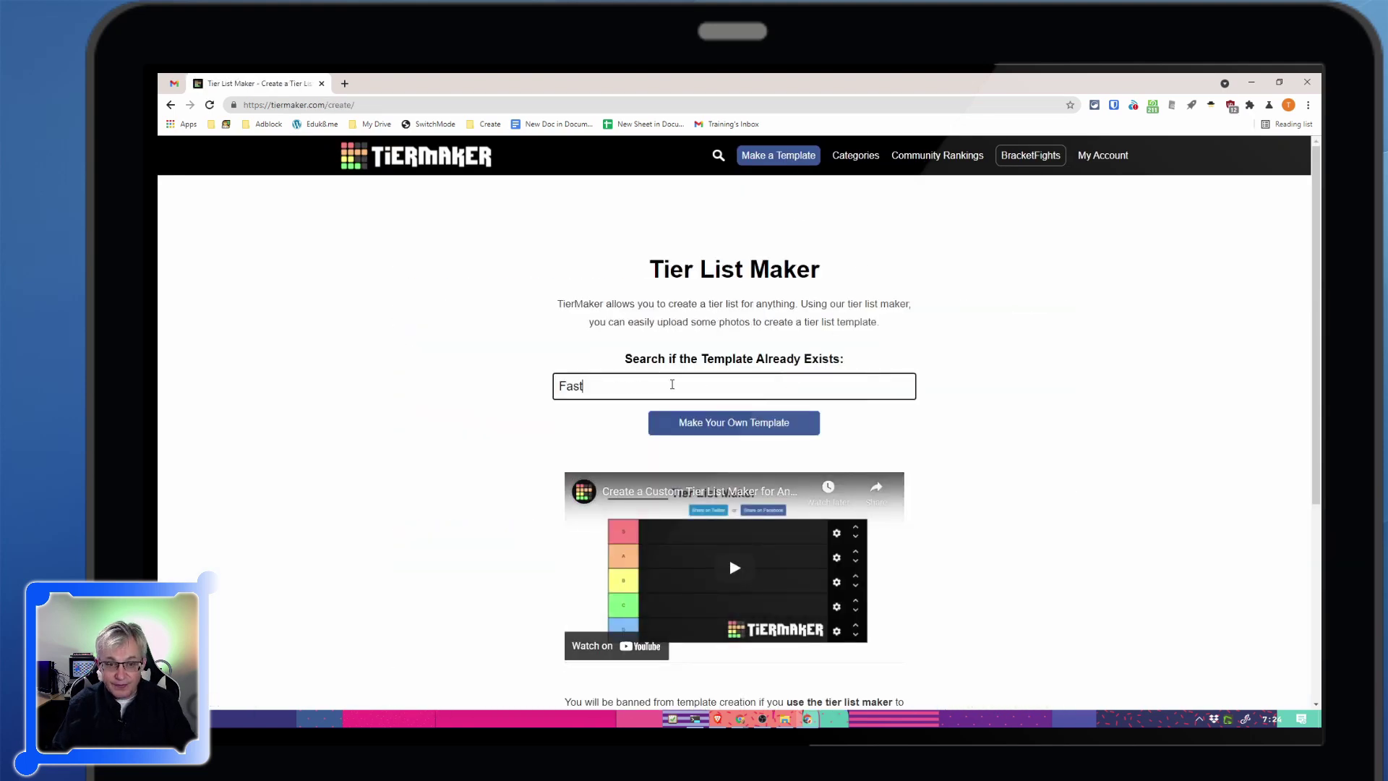
pyautogui.write('own')
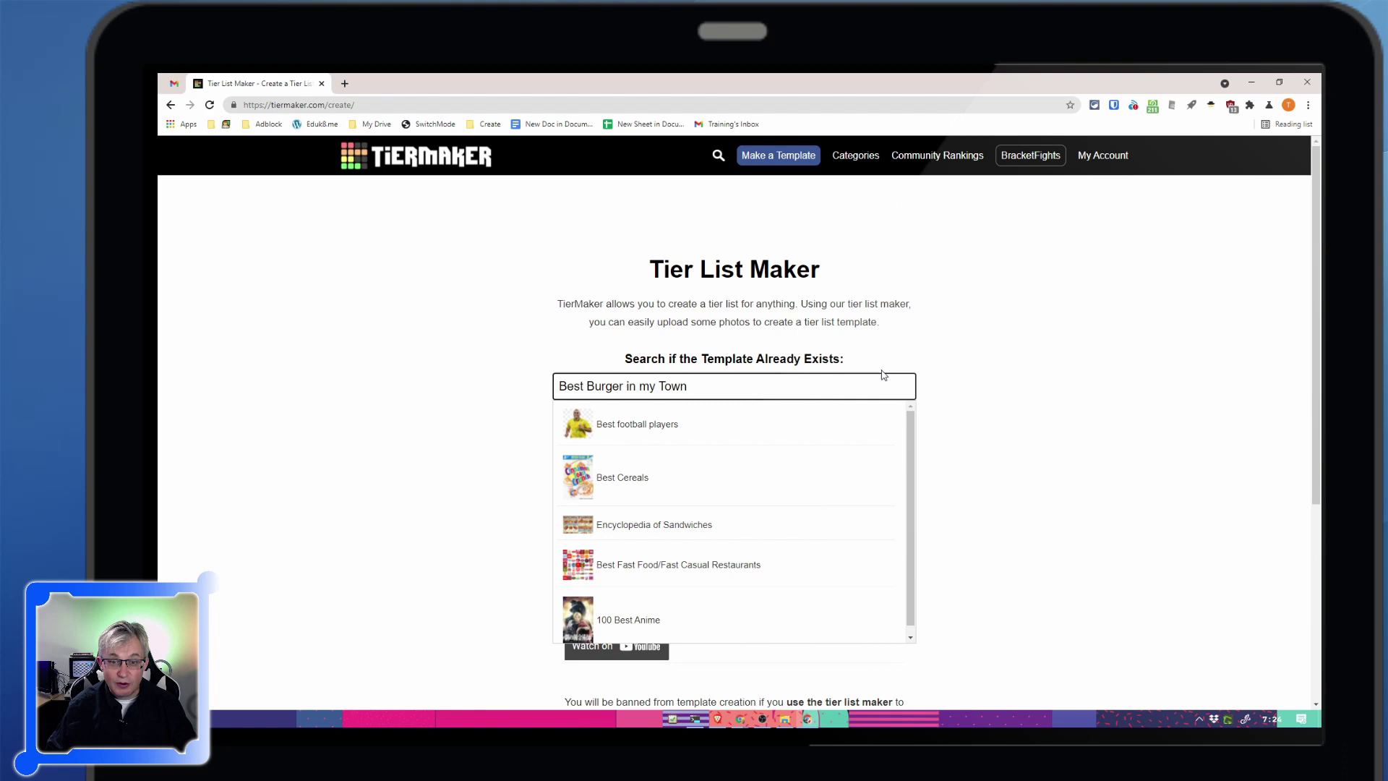
pyautogui.click(969, 424)
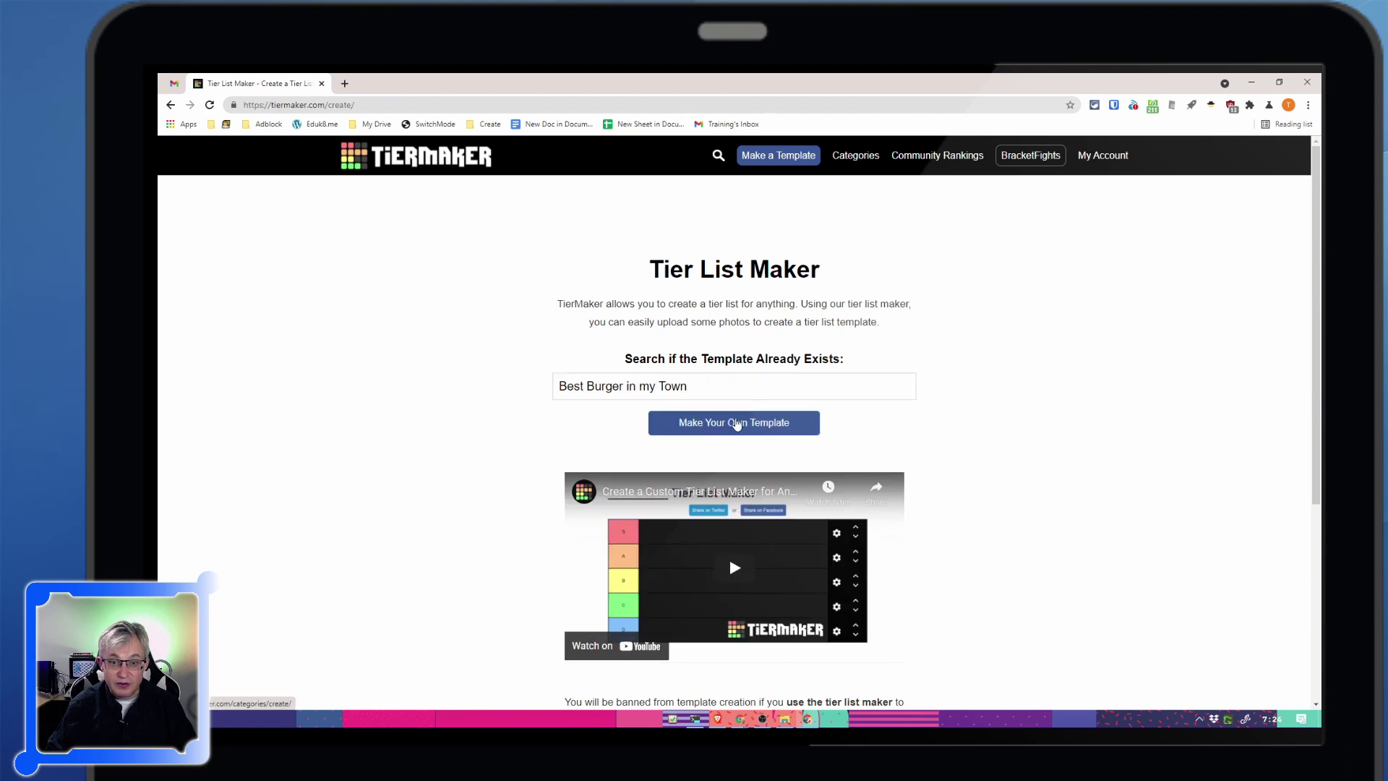
pyautogui.click(737, 423)
# Step: Name the template 'Rank the burgers in my home town' in the Fast Food category
pyautogui.click(626, 403)
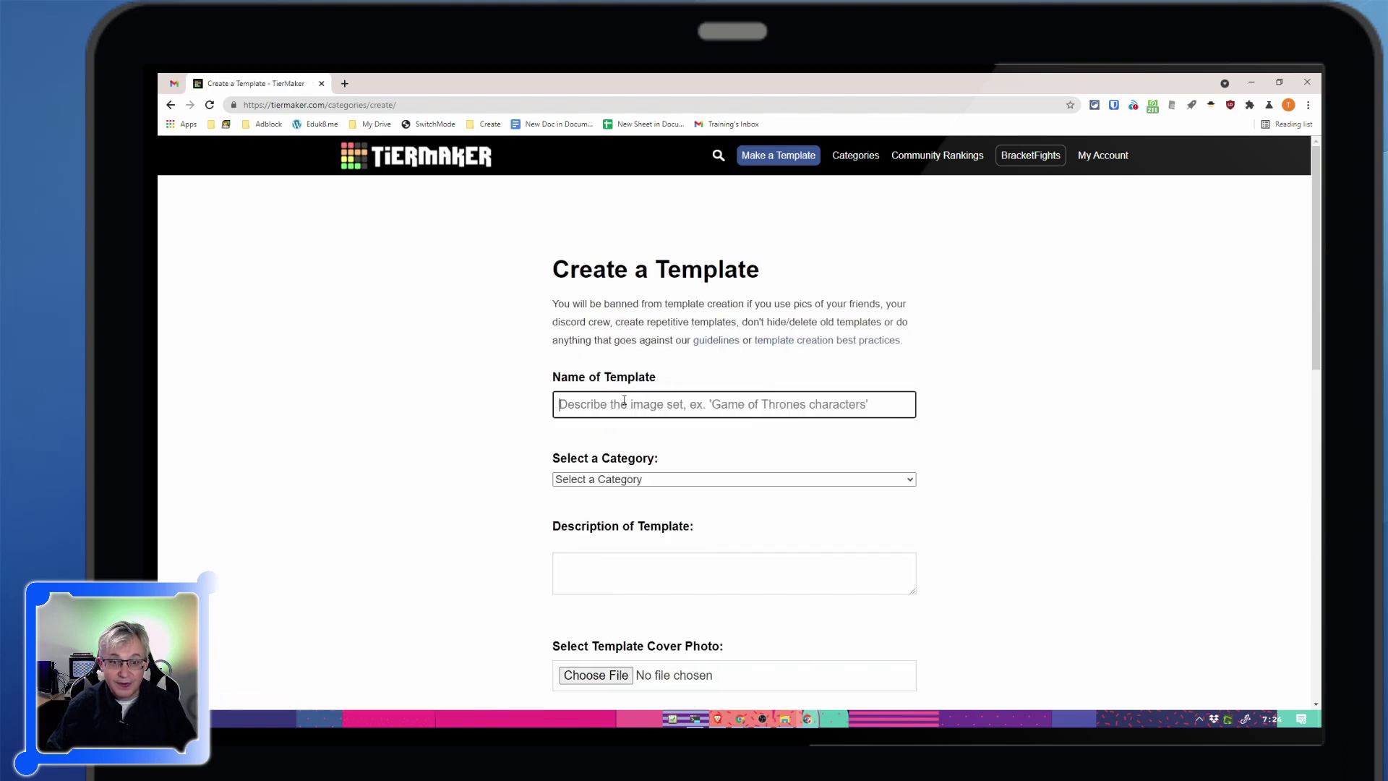
pyautogui.write('Rank ')
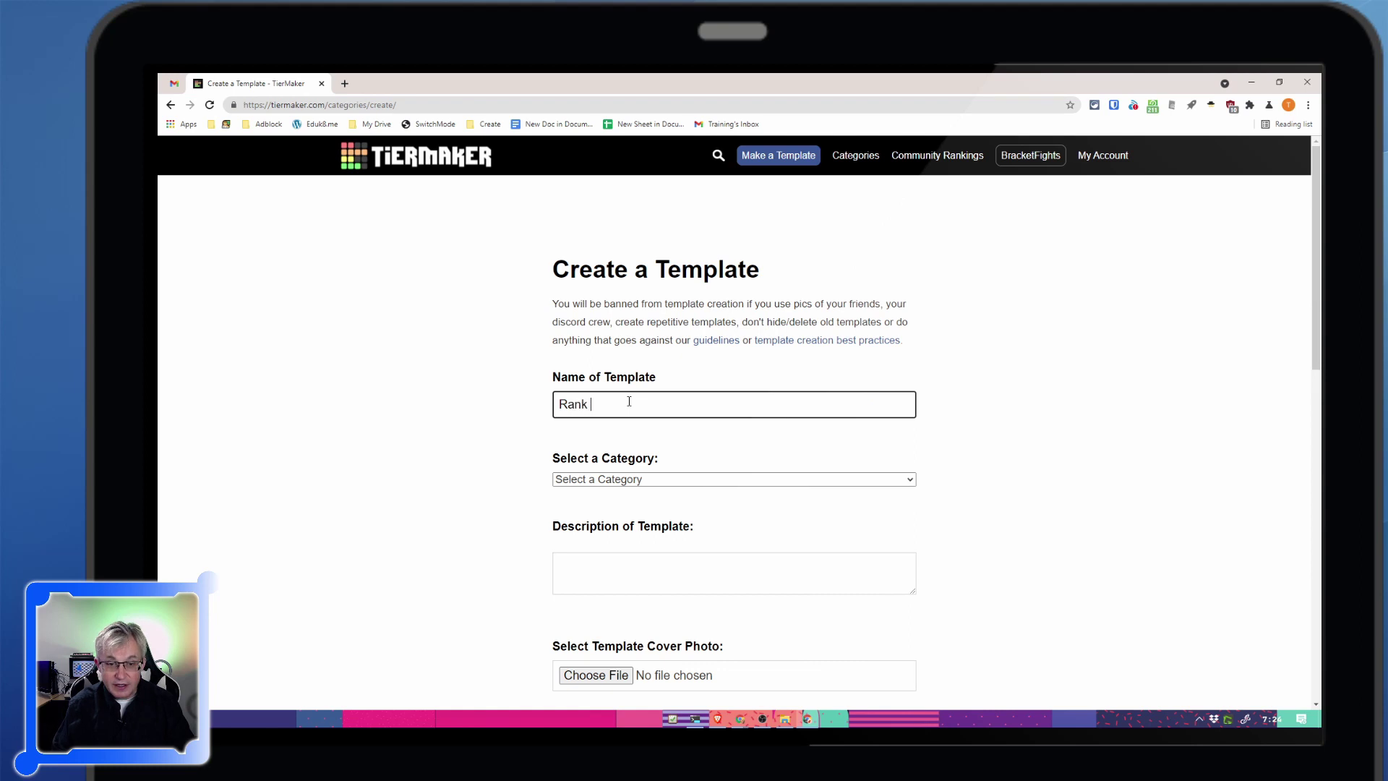
pyautogui.write('the burgers in my home town')
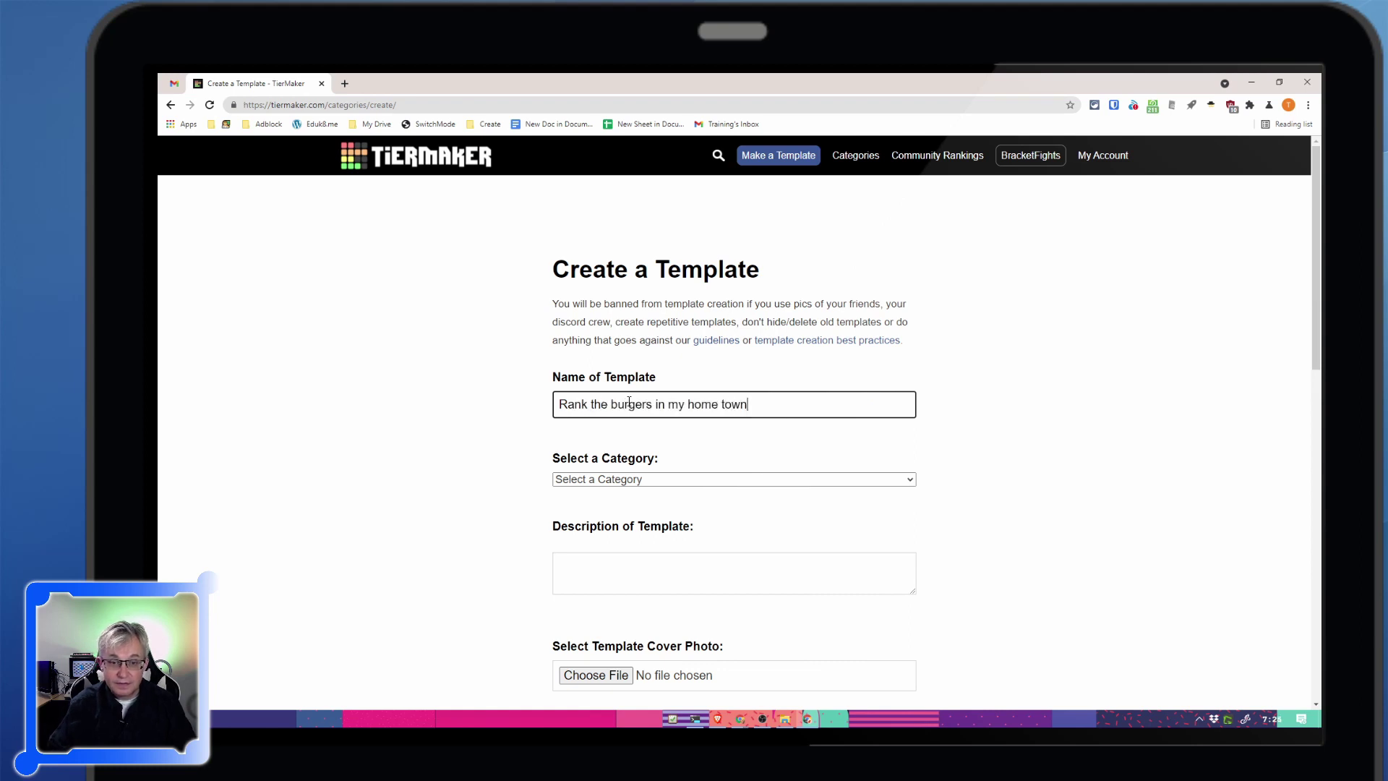
pyautogui.click(615, 479)
pyautogui.scroll(-5, 614, 403)
pyautogui.scroll(-5, 615, 402)
pyautogui.scroll(5, 620, 340)
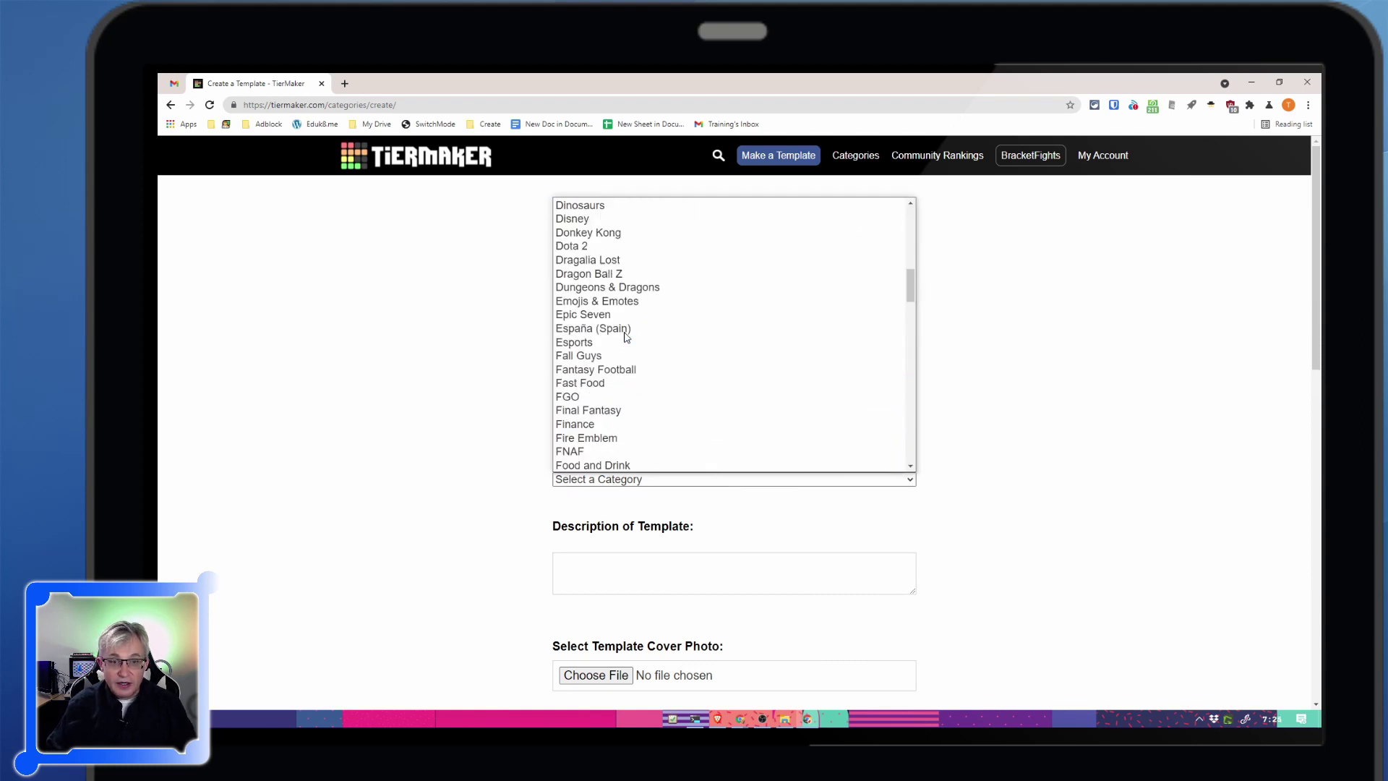
pyautogui.click(607, 391)
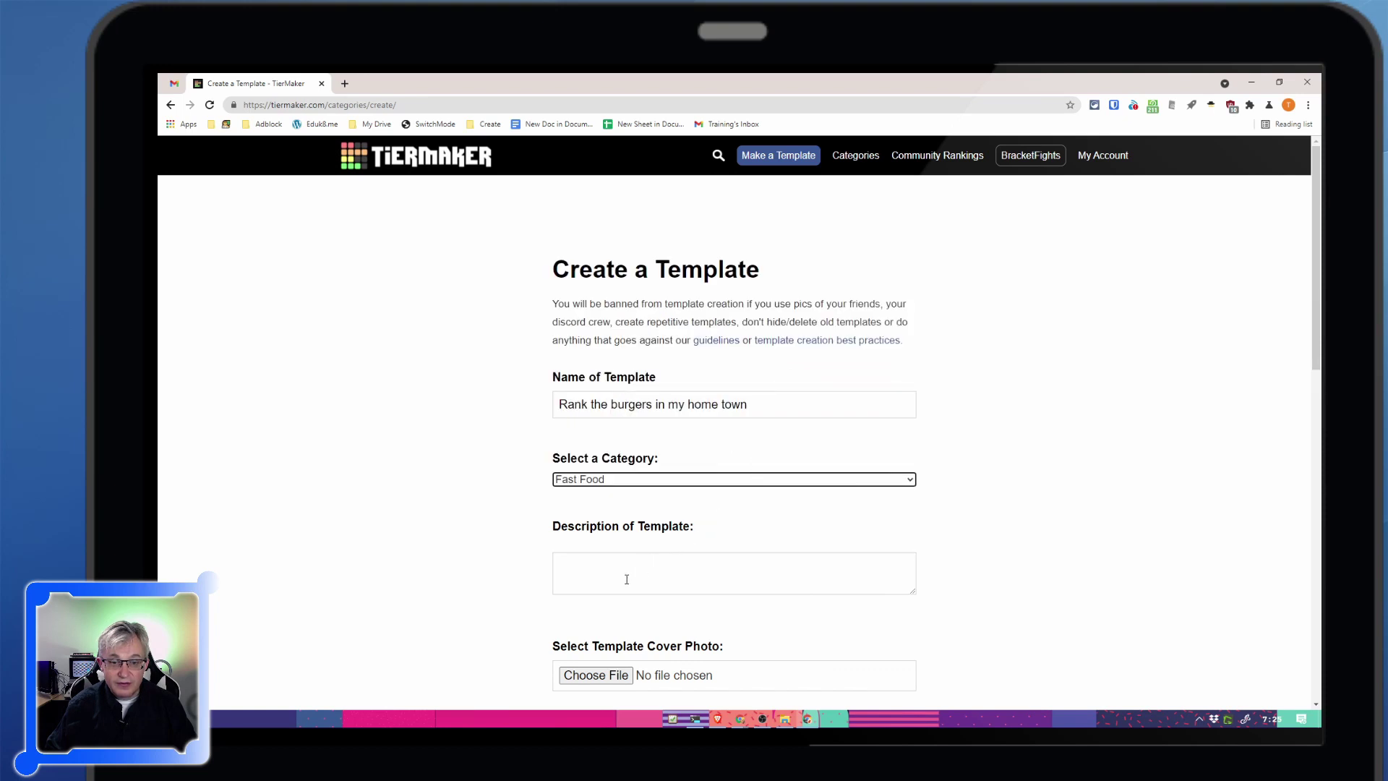
# Step: Add the description 'The best burger in my home town.'
pyautogui.scroll(-3, 626, 579)
pyautogui.click(629, 316)
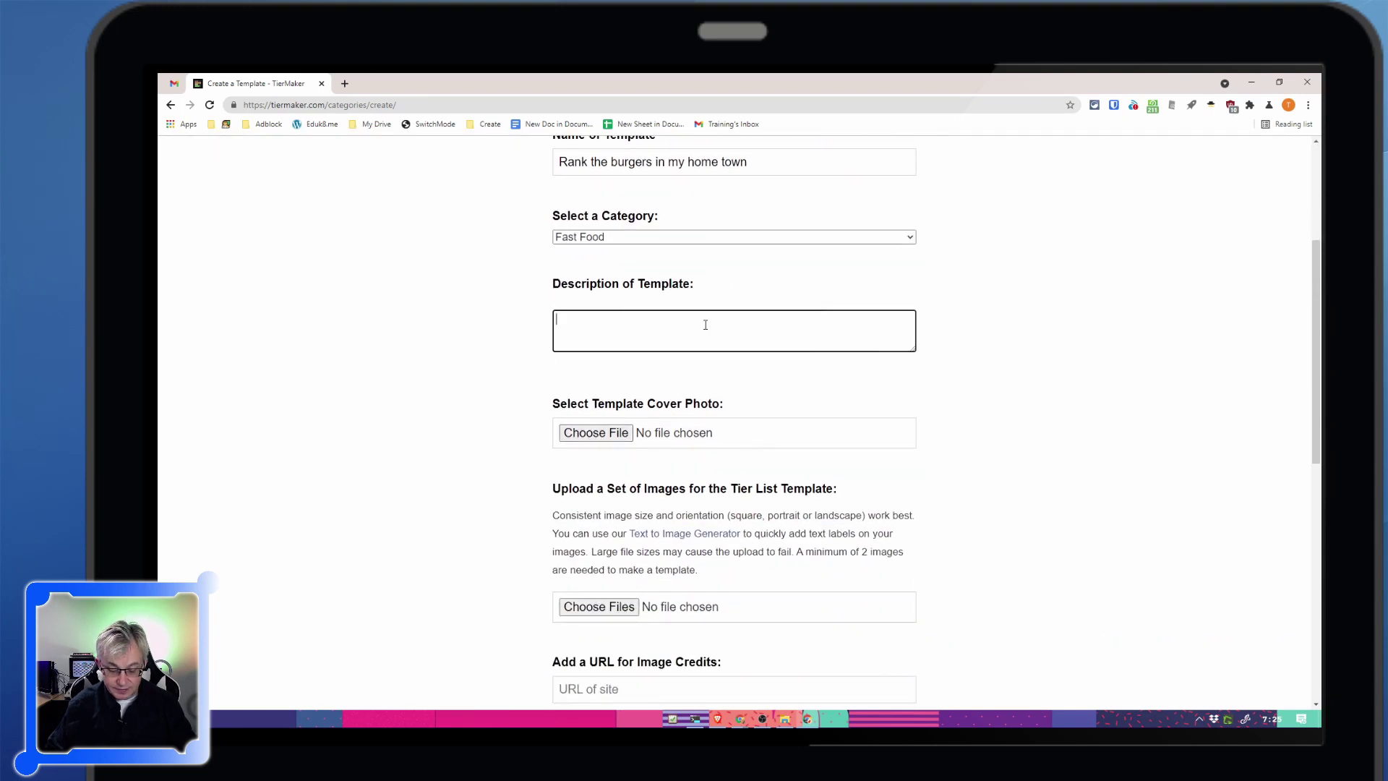
pyautogui.write('The best burger in my home ')
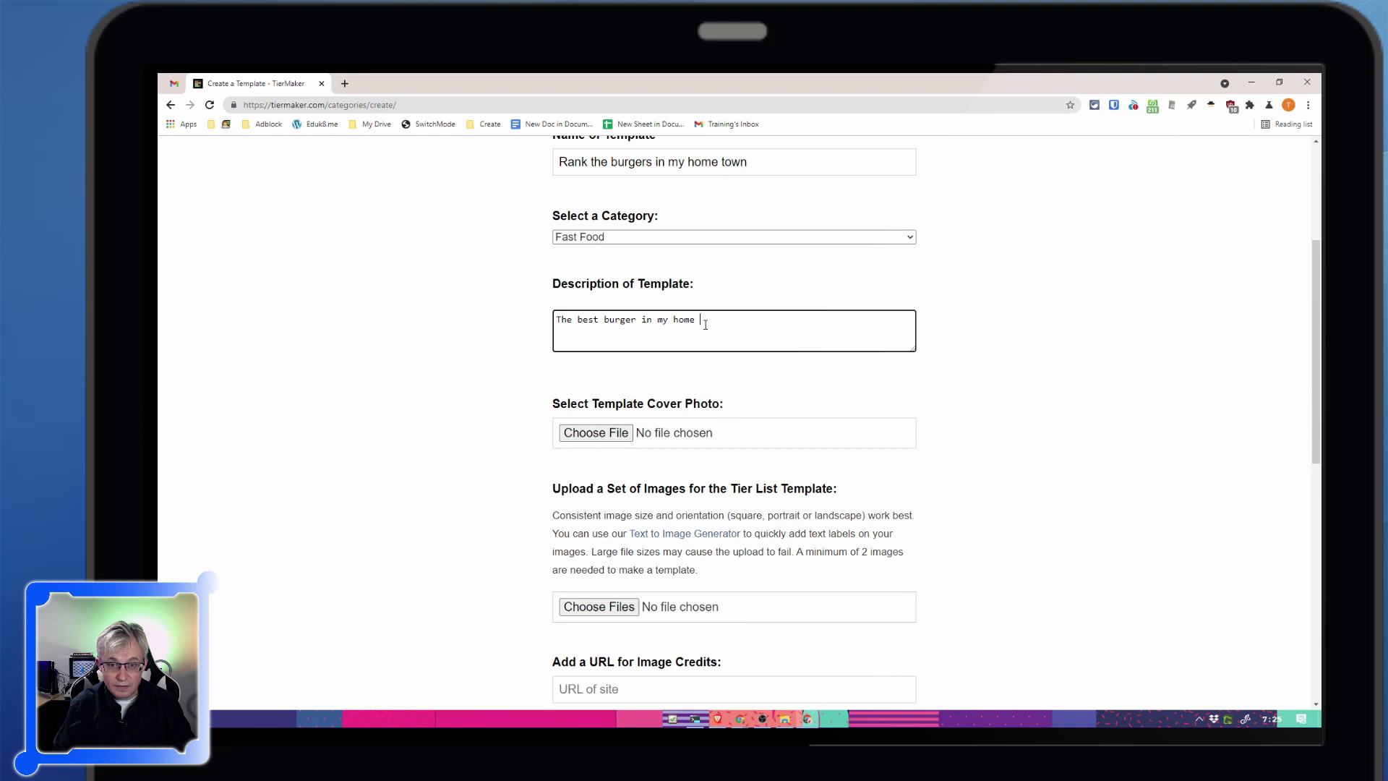
pyautogui.write('town.')
pyautogui.scroll(-2, 578, 311)
# Step: Upload all five logo files from the Fast Food folder as the template images
pyautogui.moveTo(552, 306); pyautogui.dragTo(842, 315)
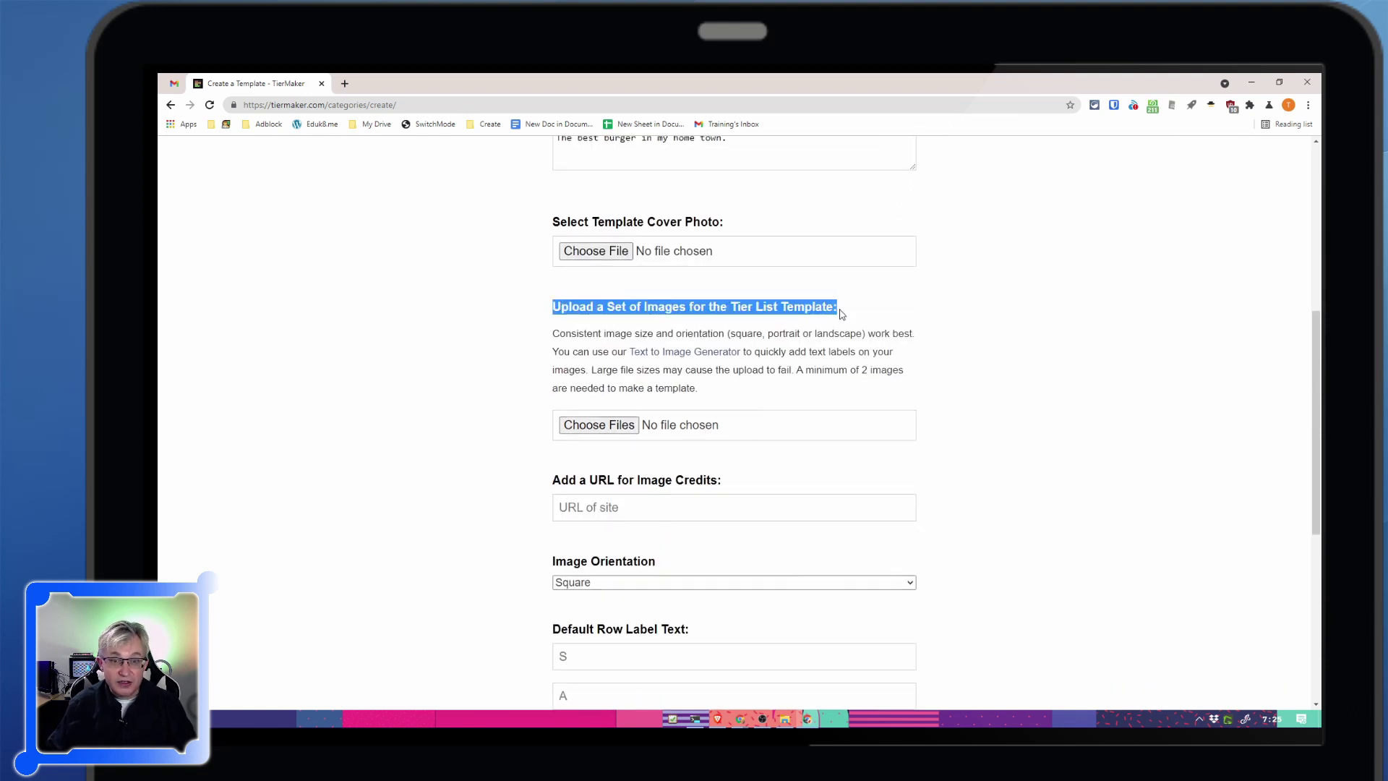
pyautogui.click(622, 427)
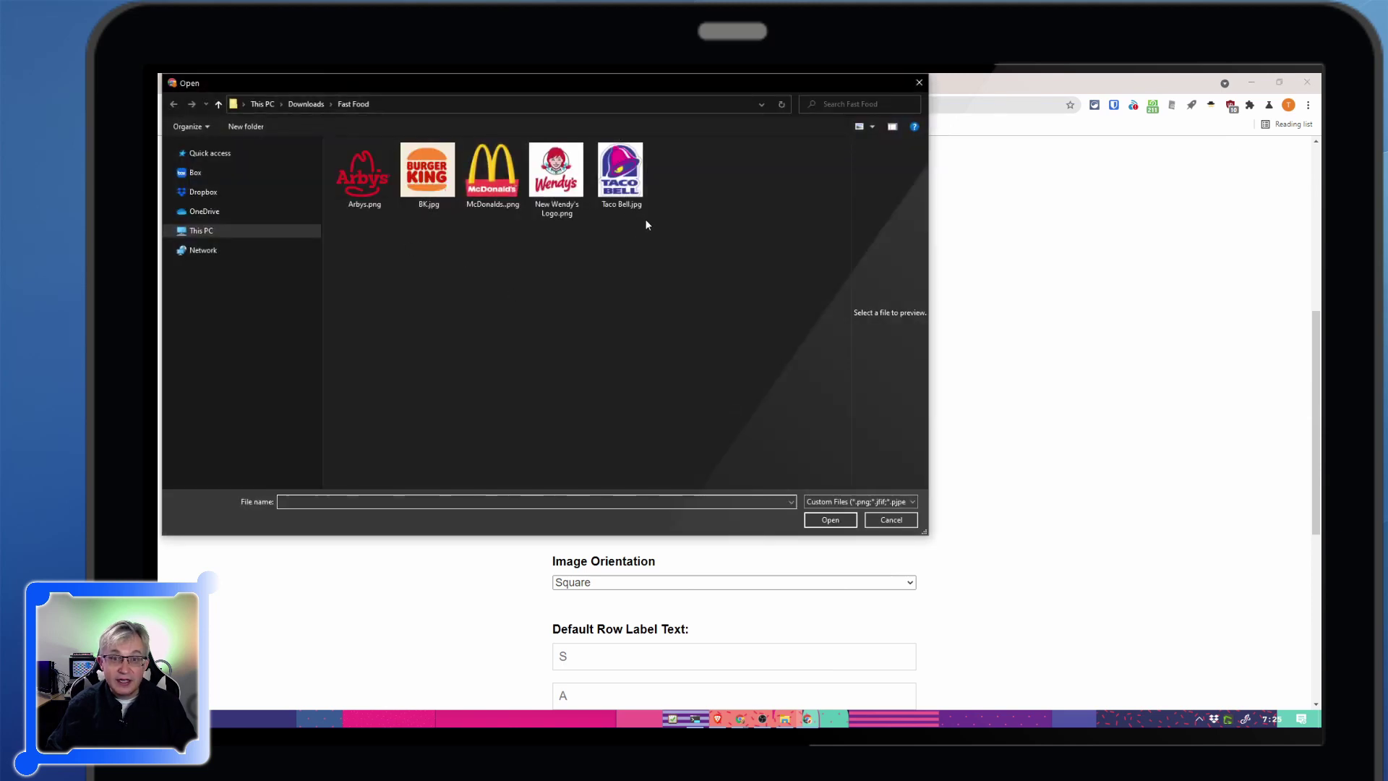
pyautogui.moveTo(657, 241); pyautogui.dragTo(403, 171)
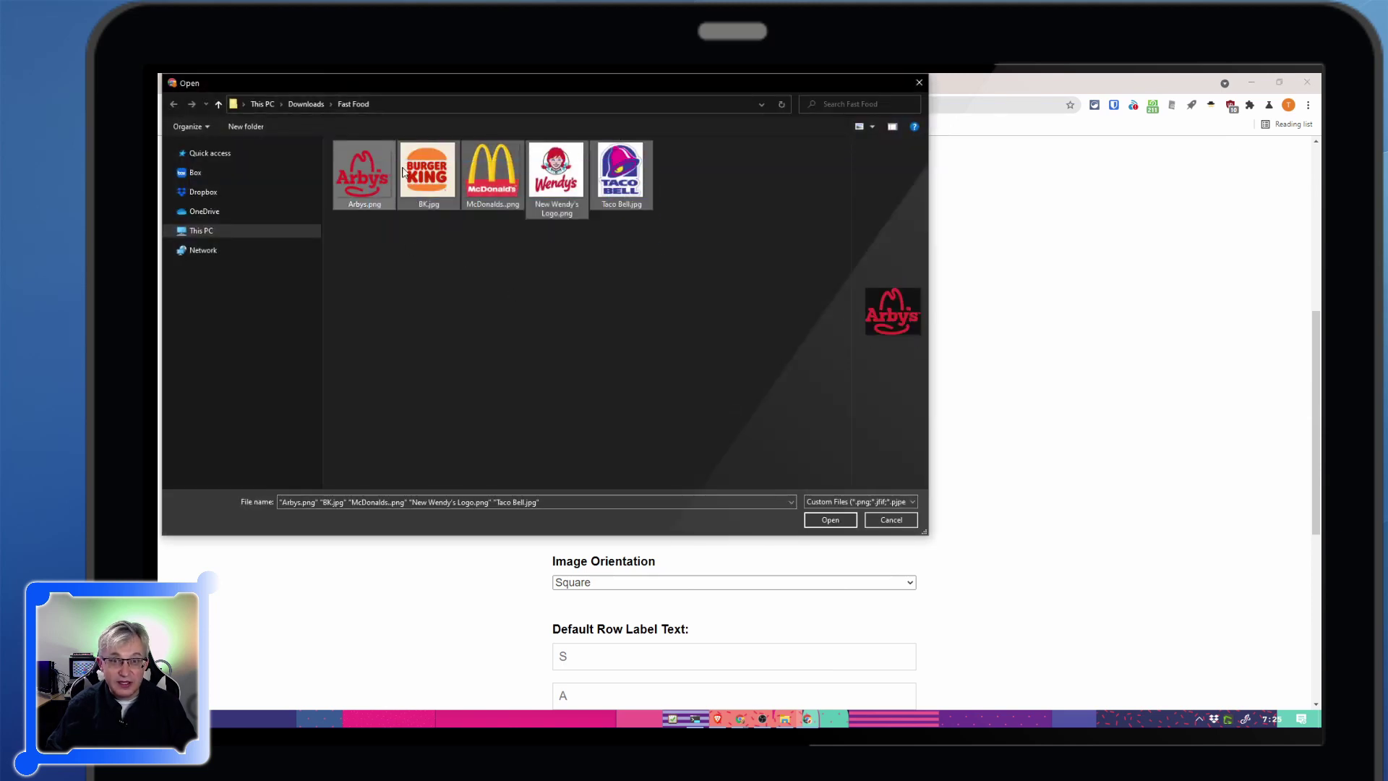
pyautogui.click(674, 276)
pyautogui.moveTo(646, 337); pyautogui.dragTo(378, 172)
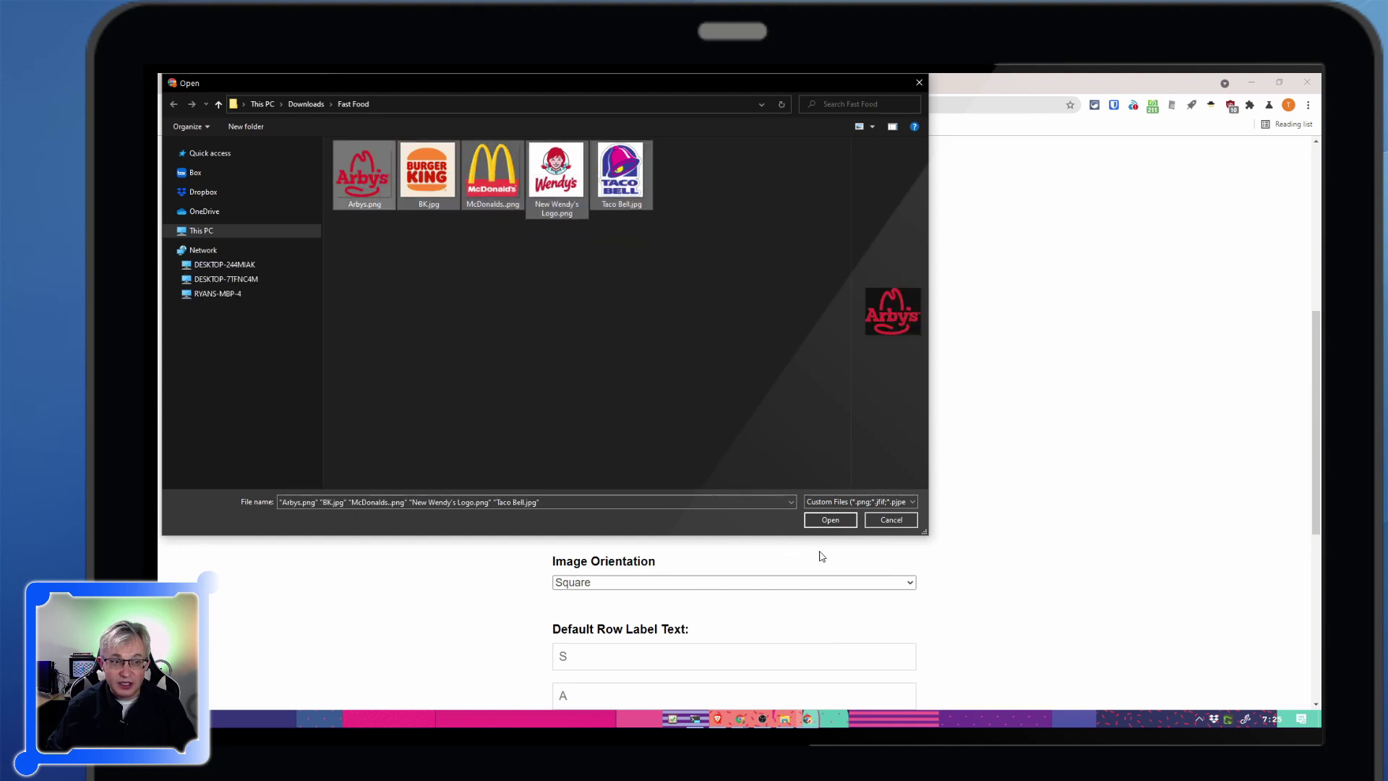
pyautogui.click(839, 522)
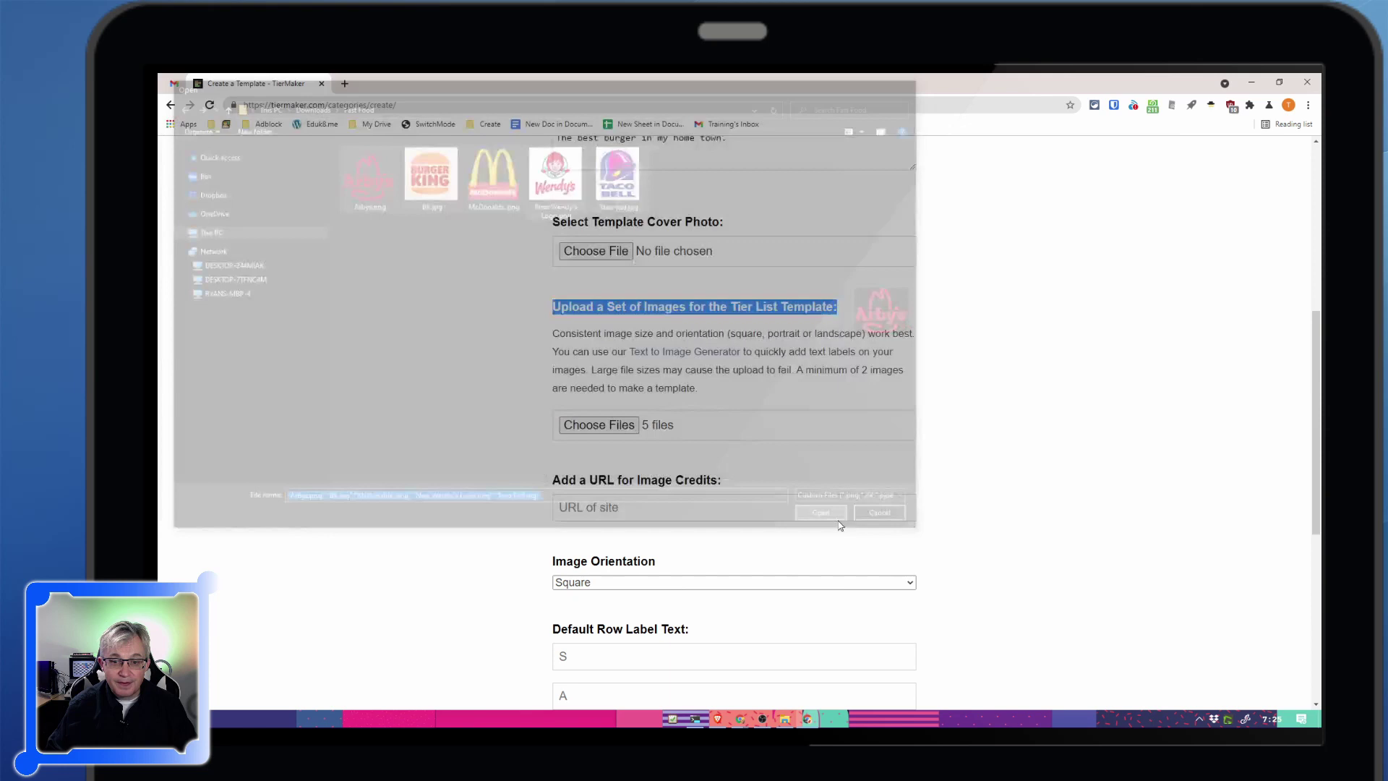
# Step: Credit images.google.com as the image source URL
pyautogui.scroll(-3, 932, 535)
pyautogui.click(590, 385)
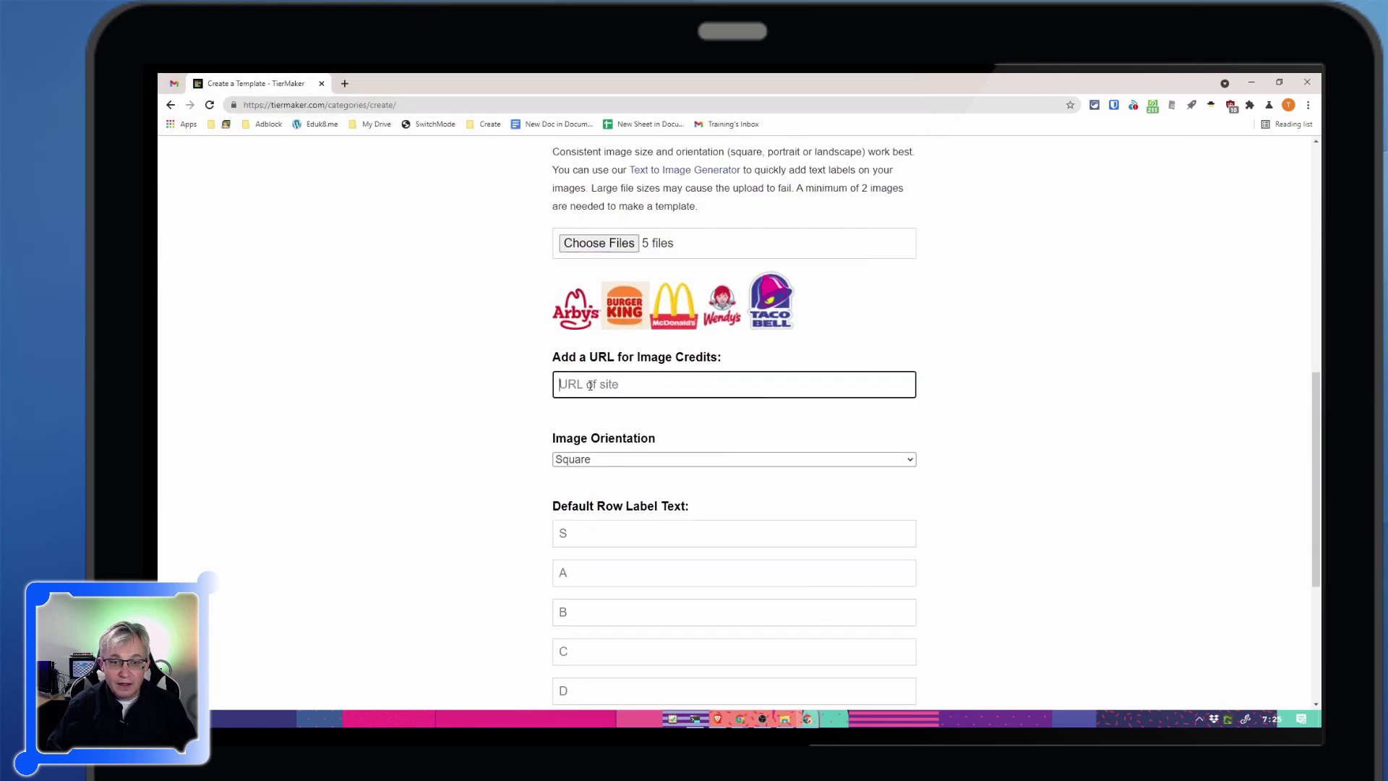
pyautogui.write('image')
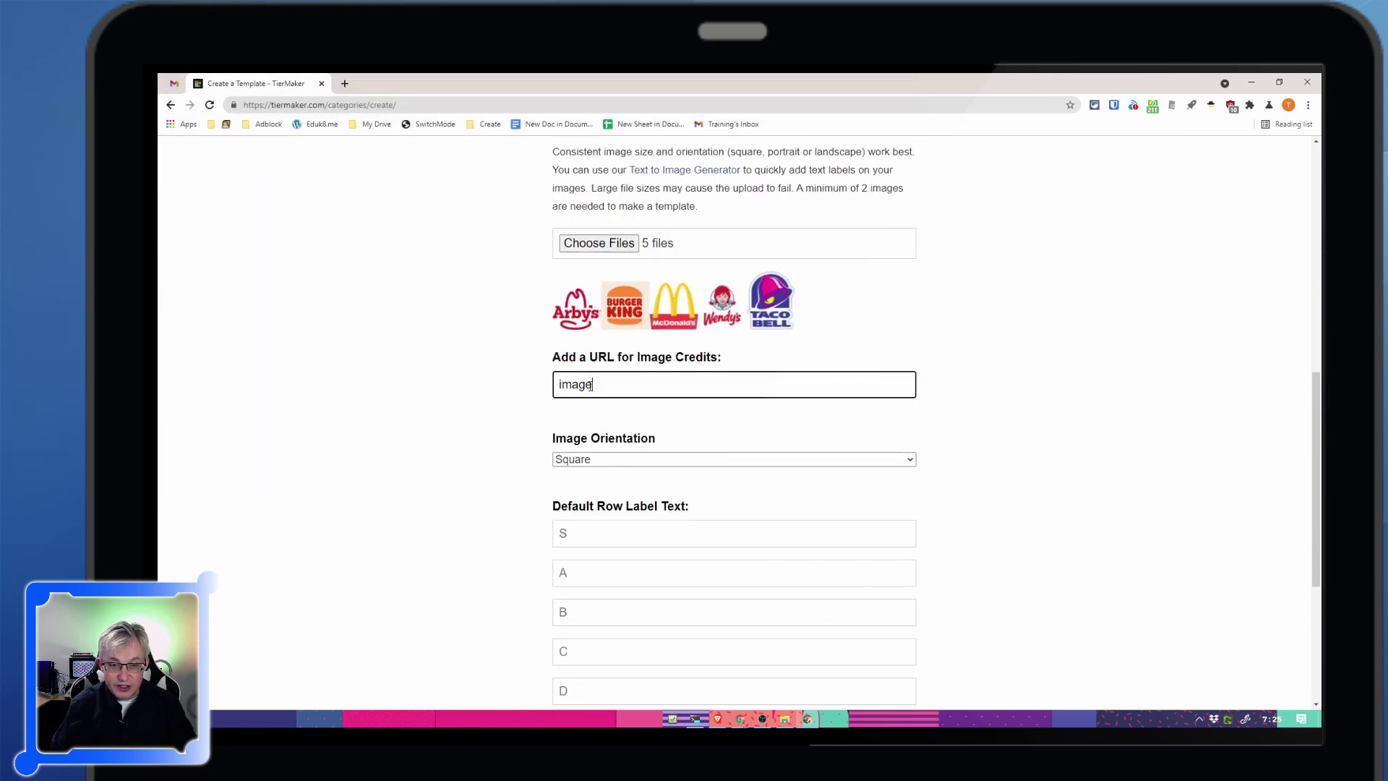
pyautogui.write('s.google.c')
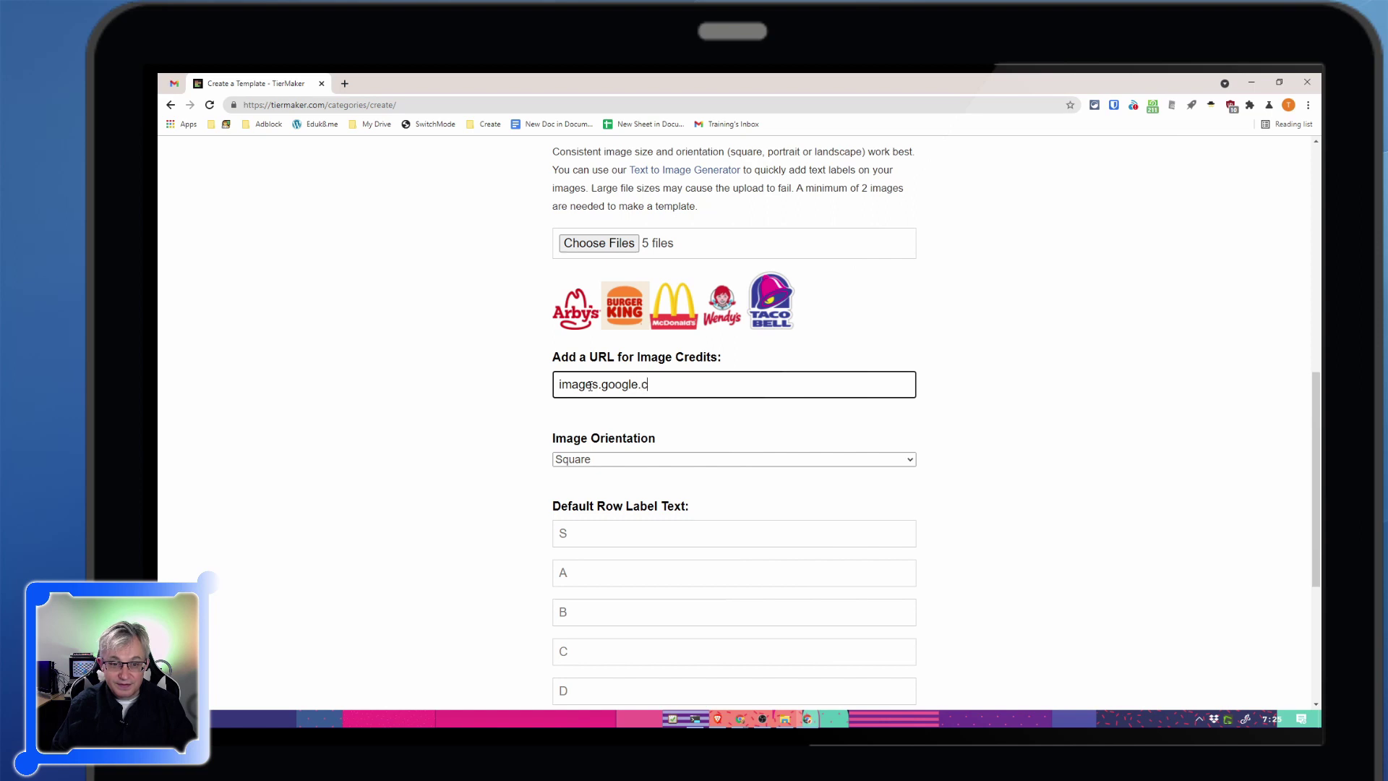
pyautogui.write('om')
pyautogui.scroll(-3, 578, 463)
# Step: Label the tier rows A, B, C, D and F
pyautogui.click(571, 352)
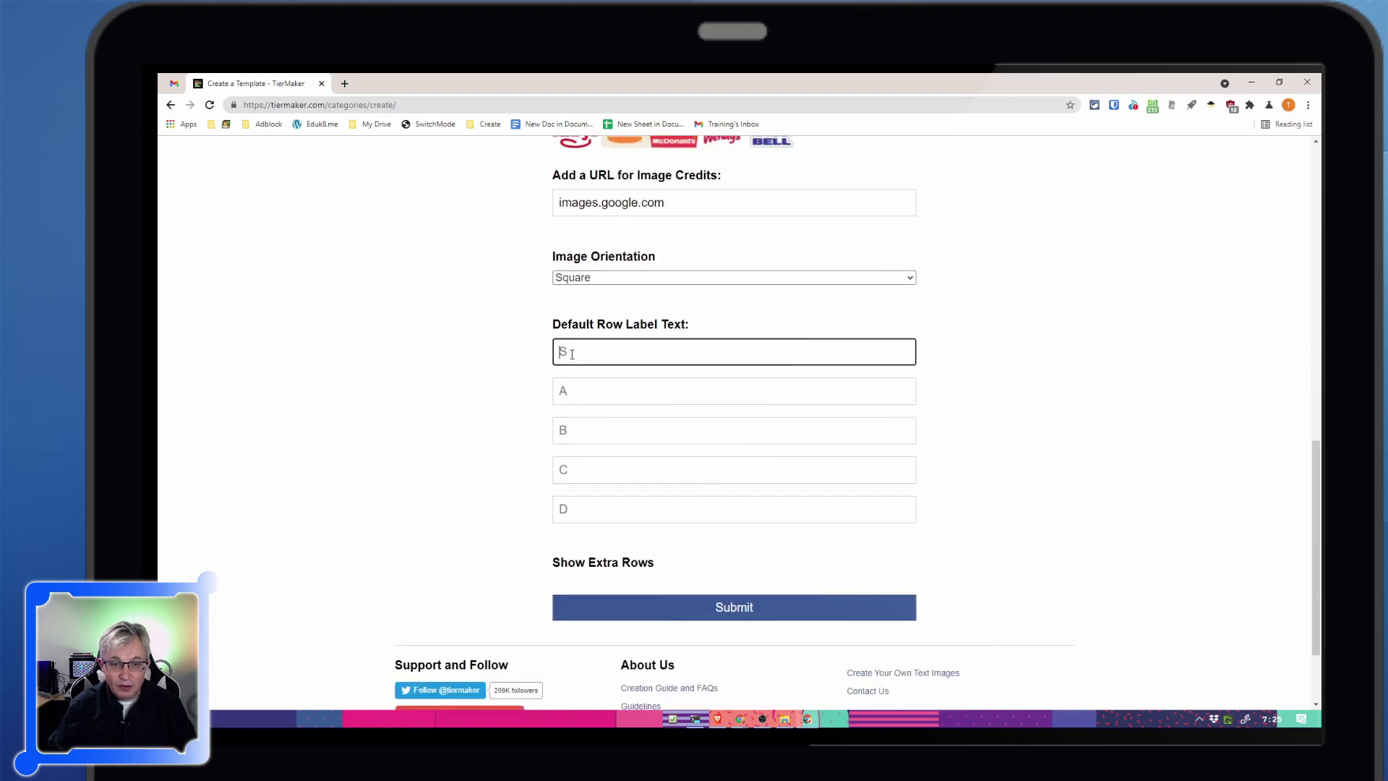
pyautogui.press('Tab')
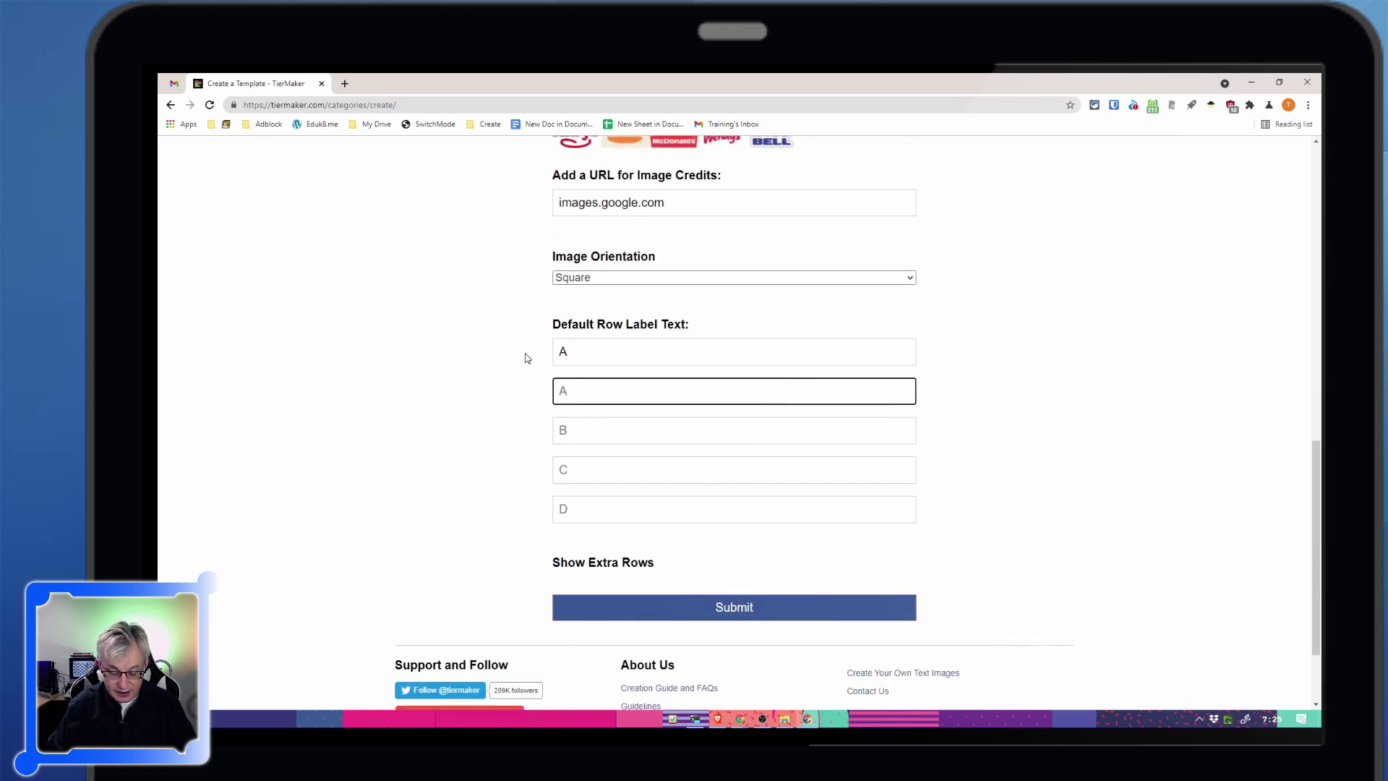
pyautogui.write('B')
pyautogui.press('Tab')
pyautogui.write('C')
pyautogui.press('Tab')
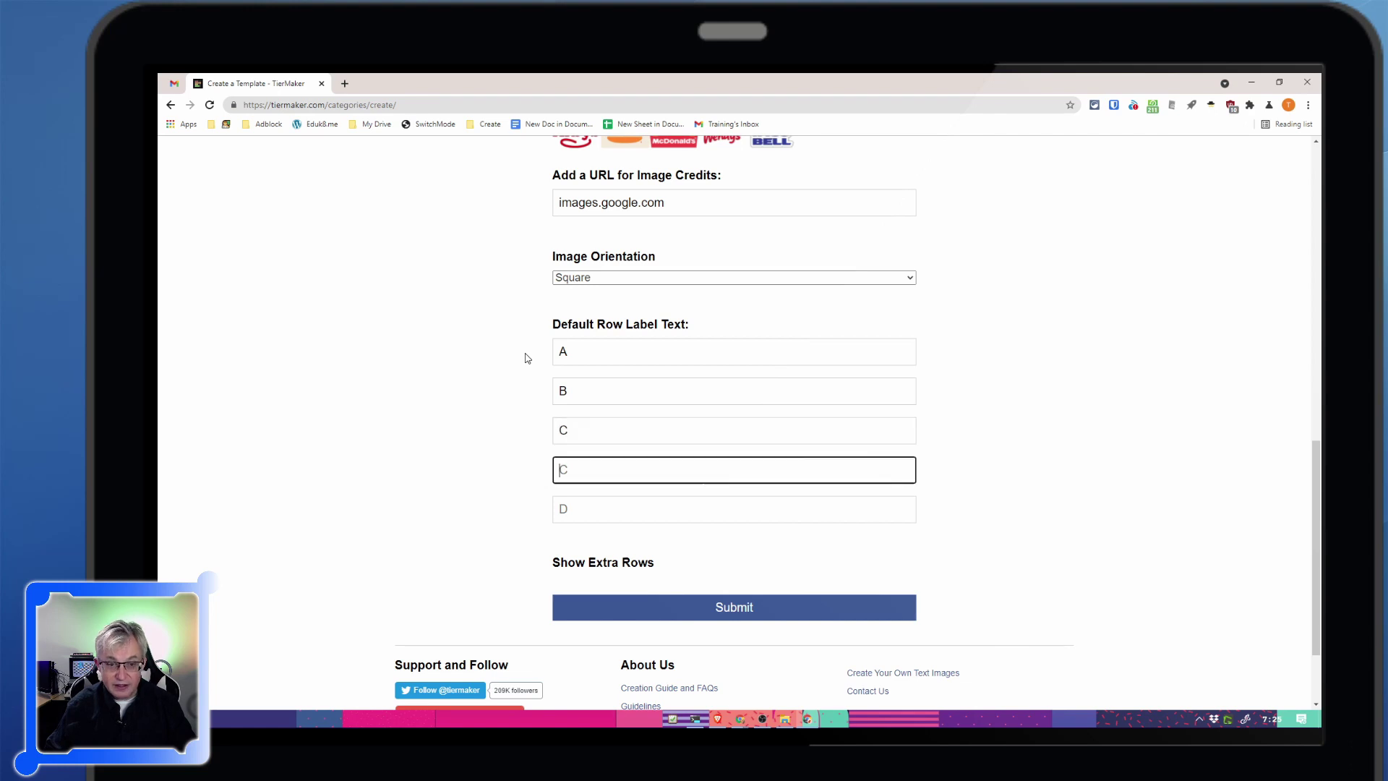
pyautogui.write('D')
pyautogui.press('Tab')
pyautogui.write('F')
pyautogui.scroll(-2, 651, 405)
# Step: Submit the form to publish the new template
pyautogui.click(791, 485)
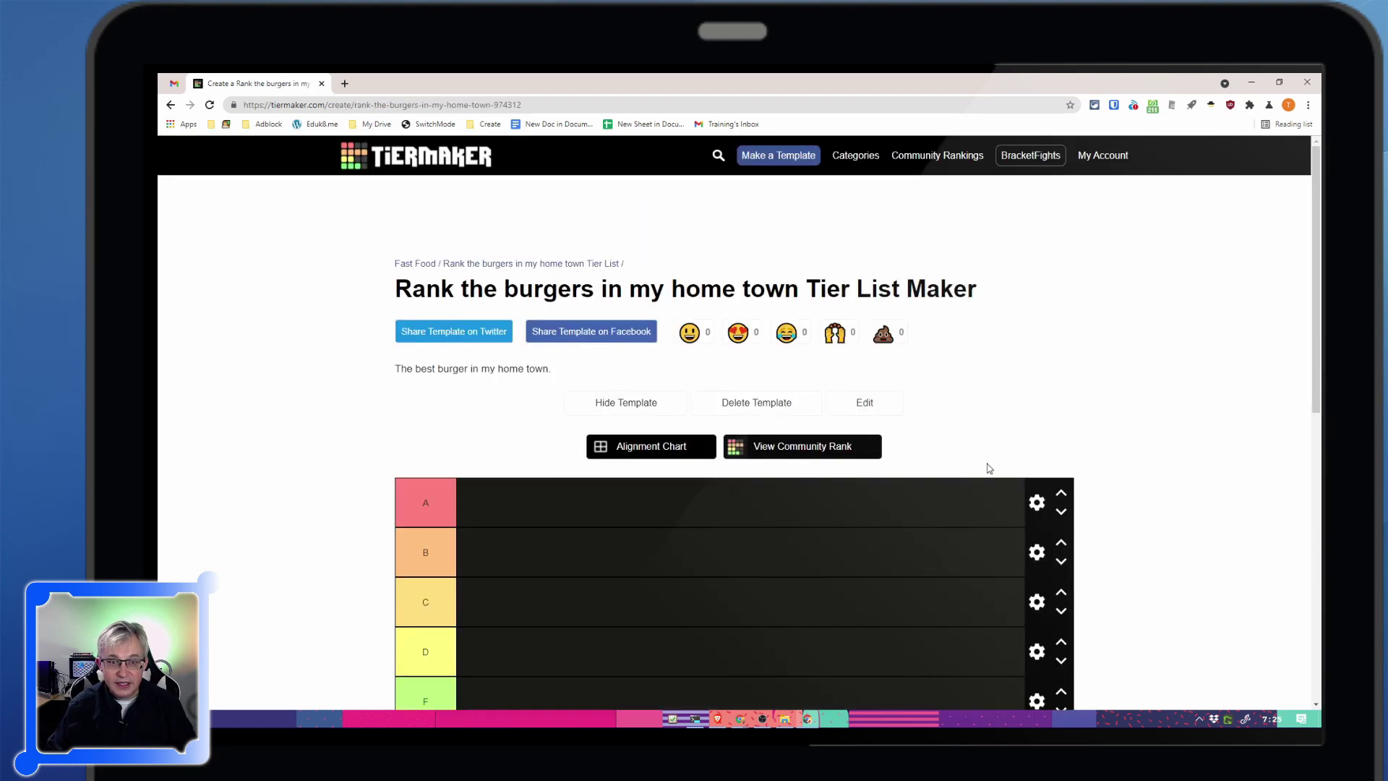
pyautogui.scroll(-3, 443, 369)
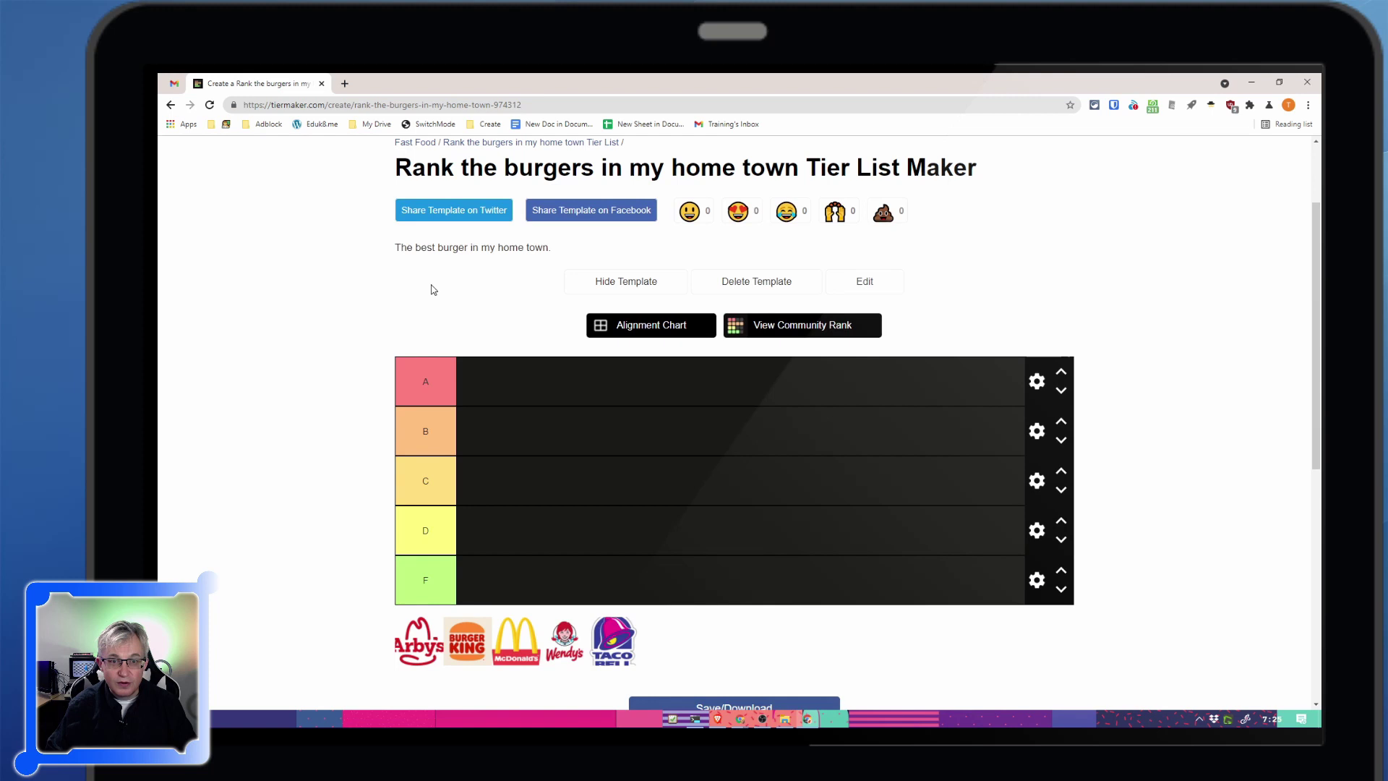
pyautogui.scroll(-2, 569, 318)
pyautogui.scroll(2, 696, 523)
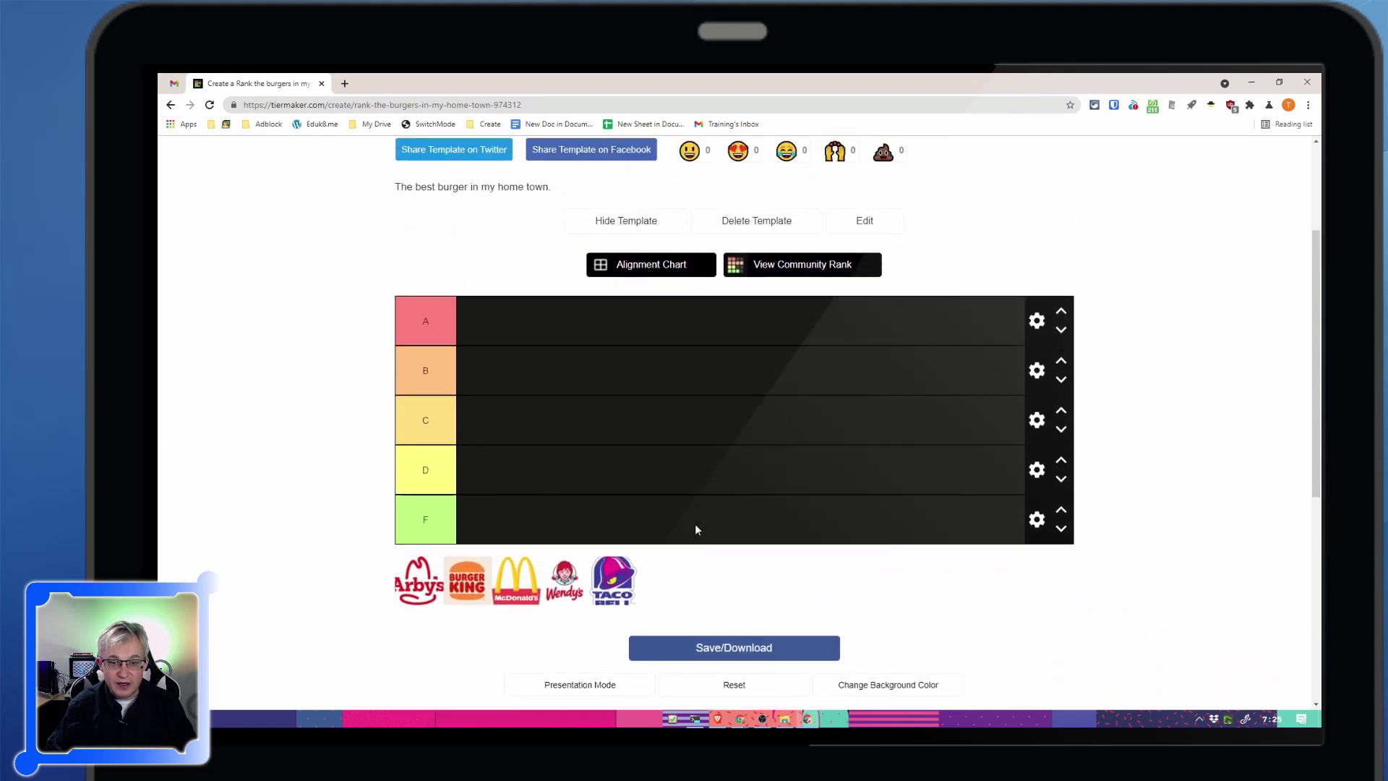
# Step: In presentation view, rank Taco Bell and Arby's F, Burger King and McDonald's B, Wendy's A
pyautogui.click(598, 686)
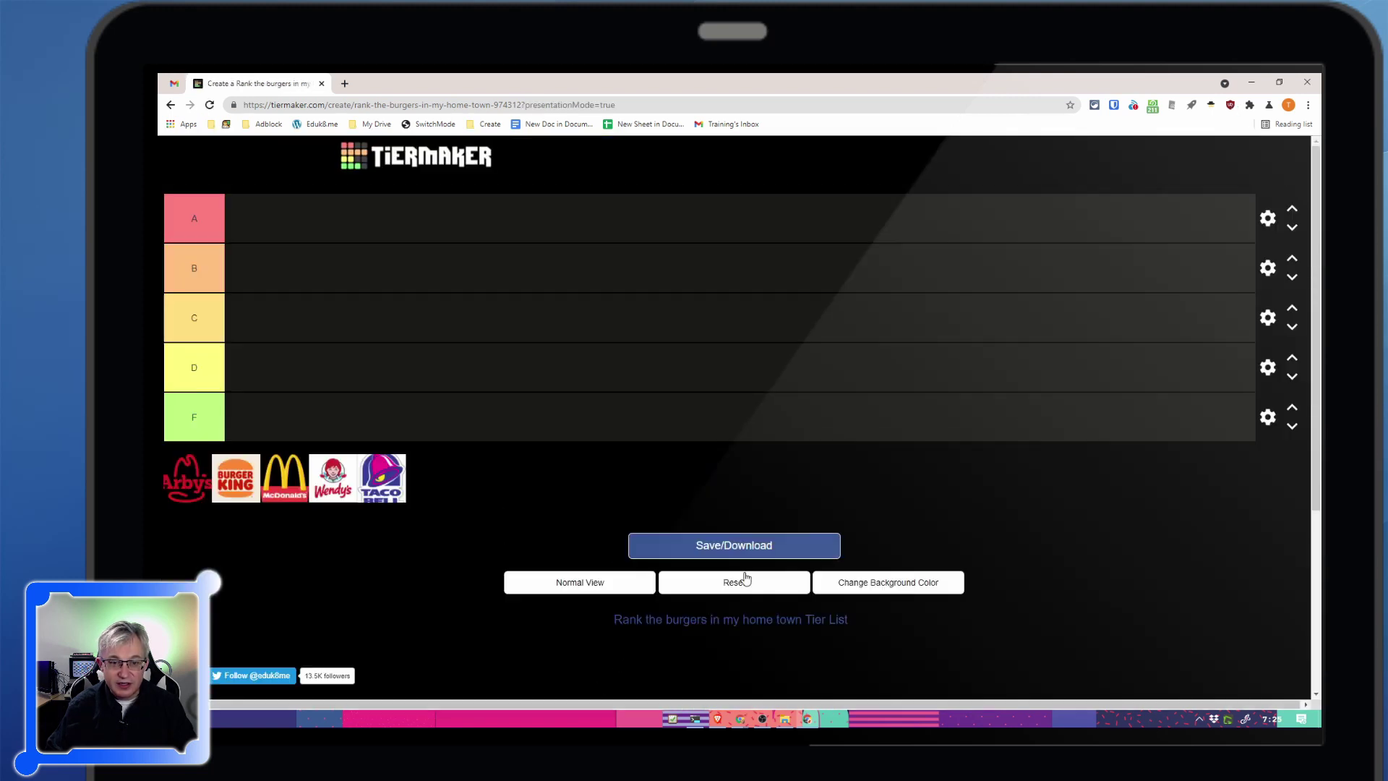
pyautogui.moveTo(387, 479); pyautogui.dragTo(253, 418)
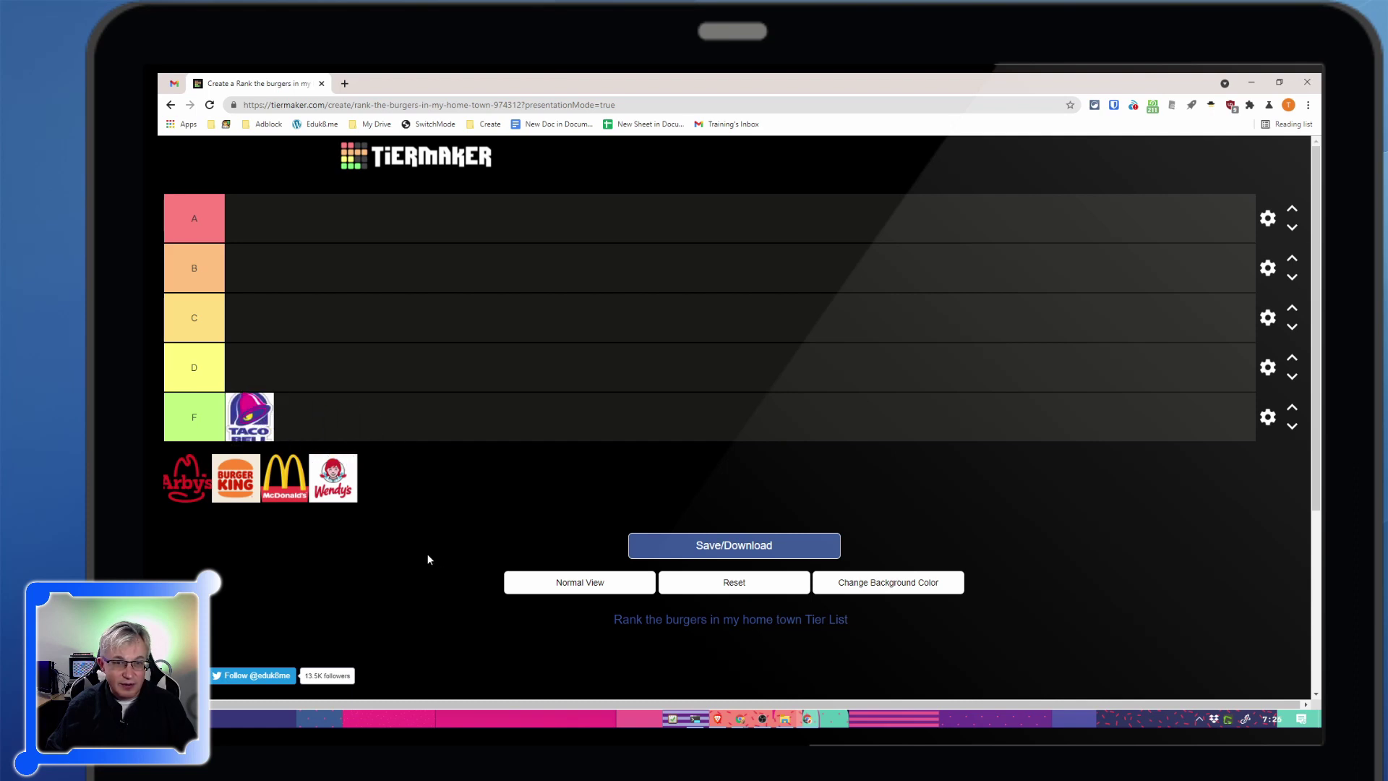
pyautogui.moveTo(186, 490); pyautogui.dragTo(304, 434)
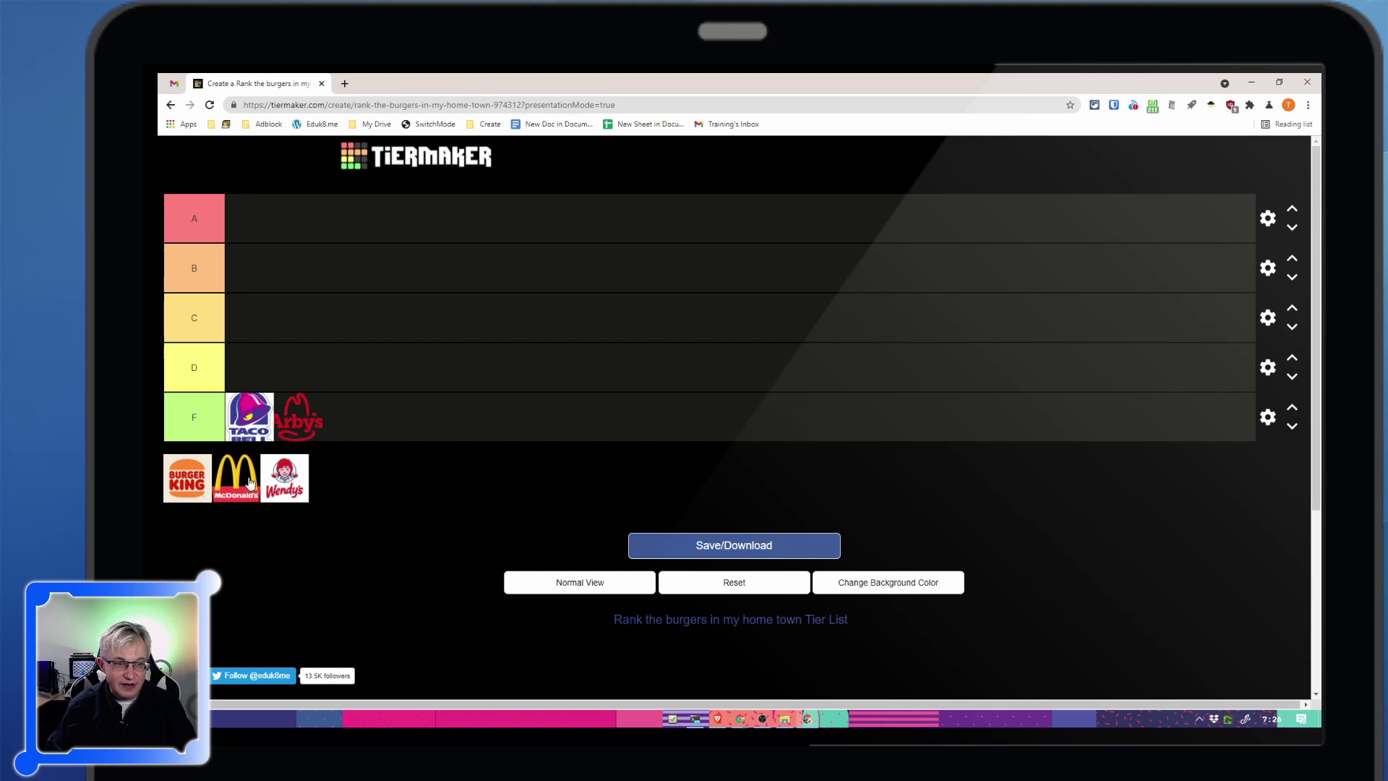
pyautogui.moveTo(182, 491); pyautogui.dragTo(248, 285)
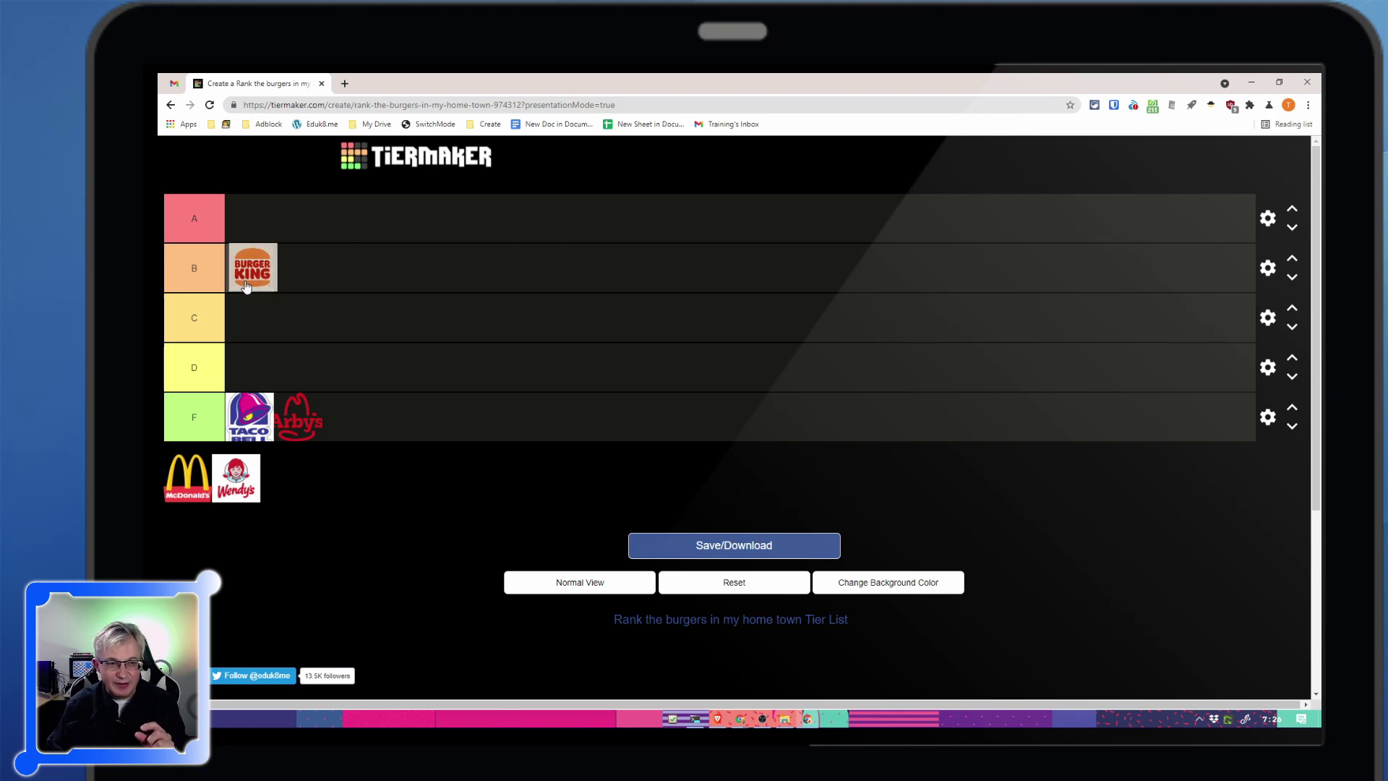
pyautogui.moveTo(178, 496); pyautogui.dragTo(282, 279)
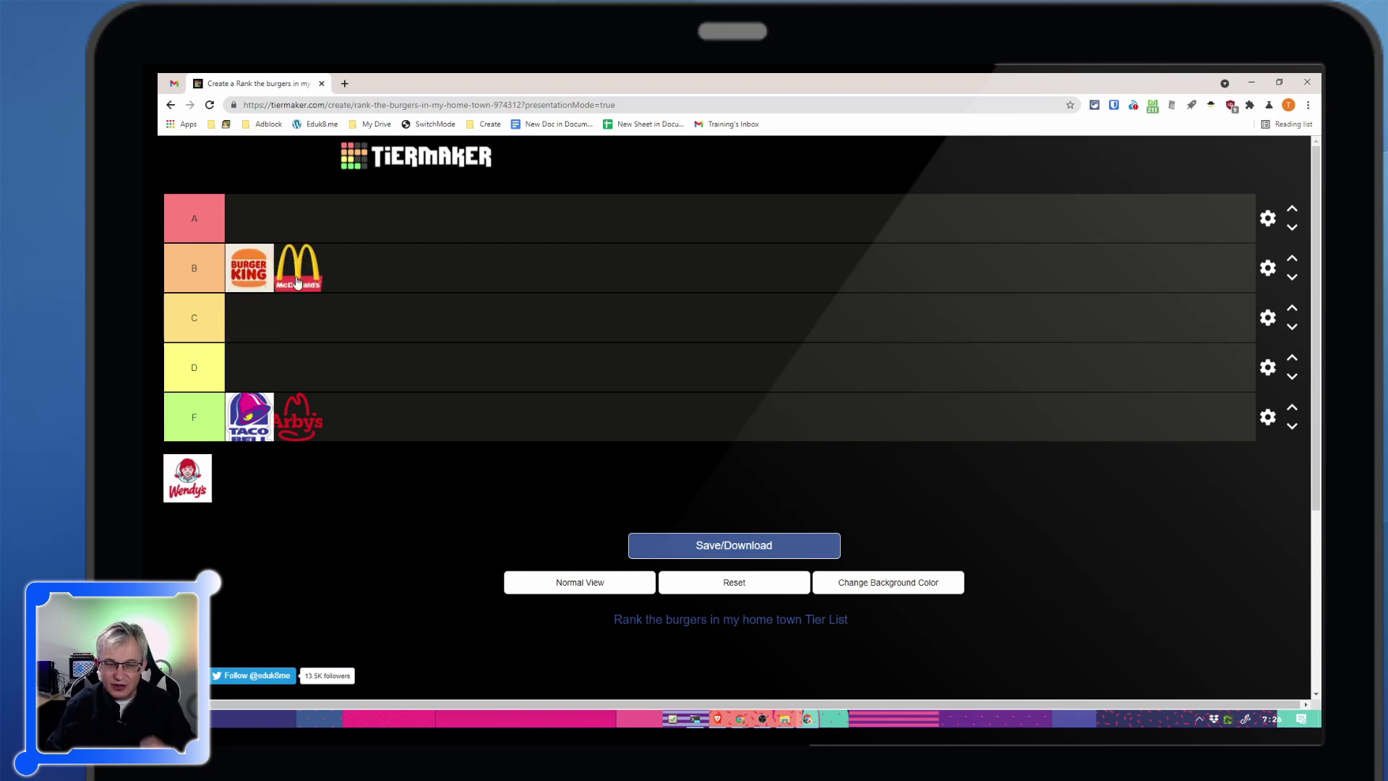
pyautogui.moveTo(189, 495); pyautogui.dragTo(253, 240)
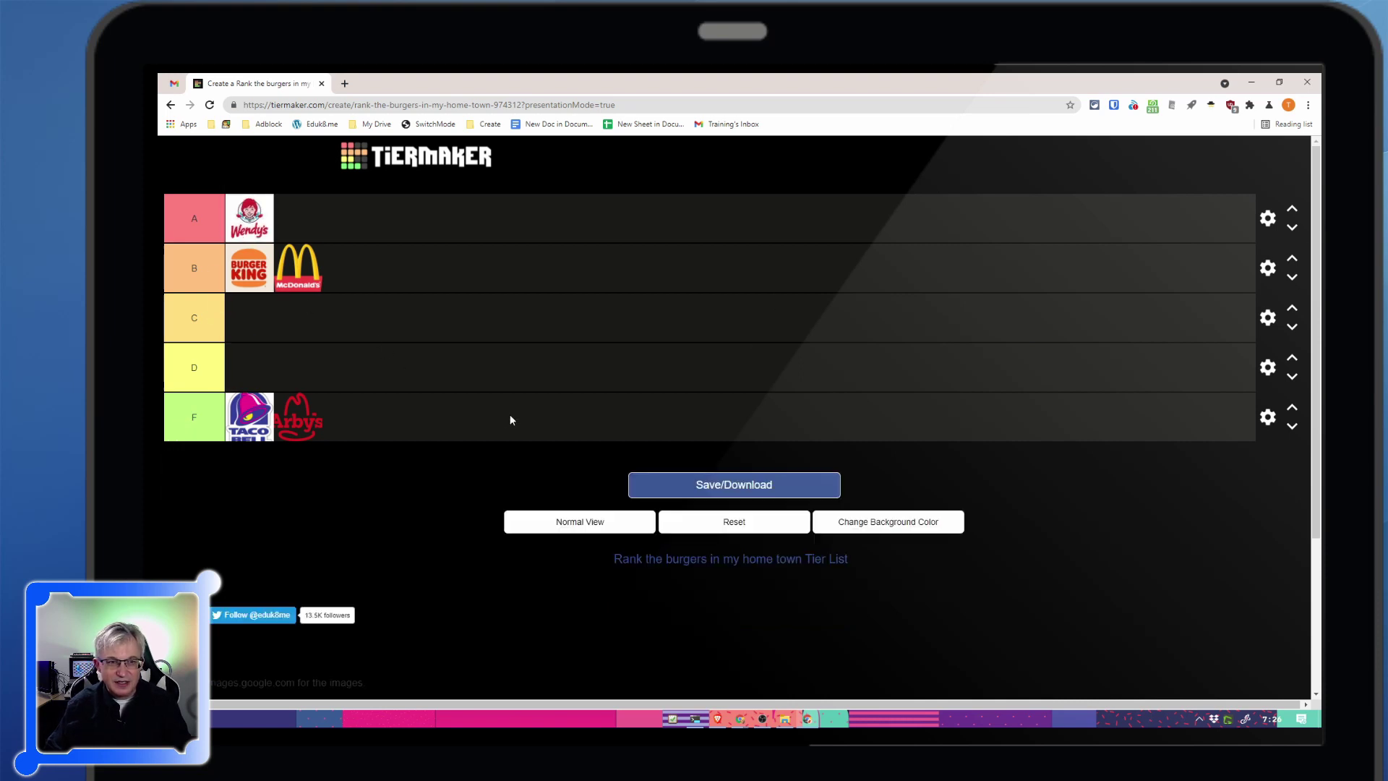
# Step: Download the ranking as an image and preview it in the image viewer
pyautogui.click(661, 485)
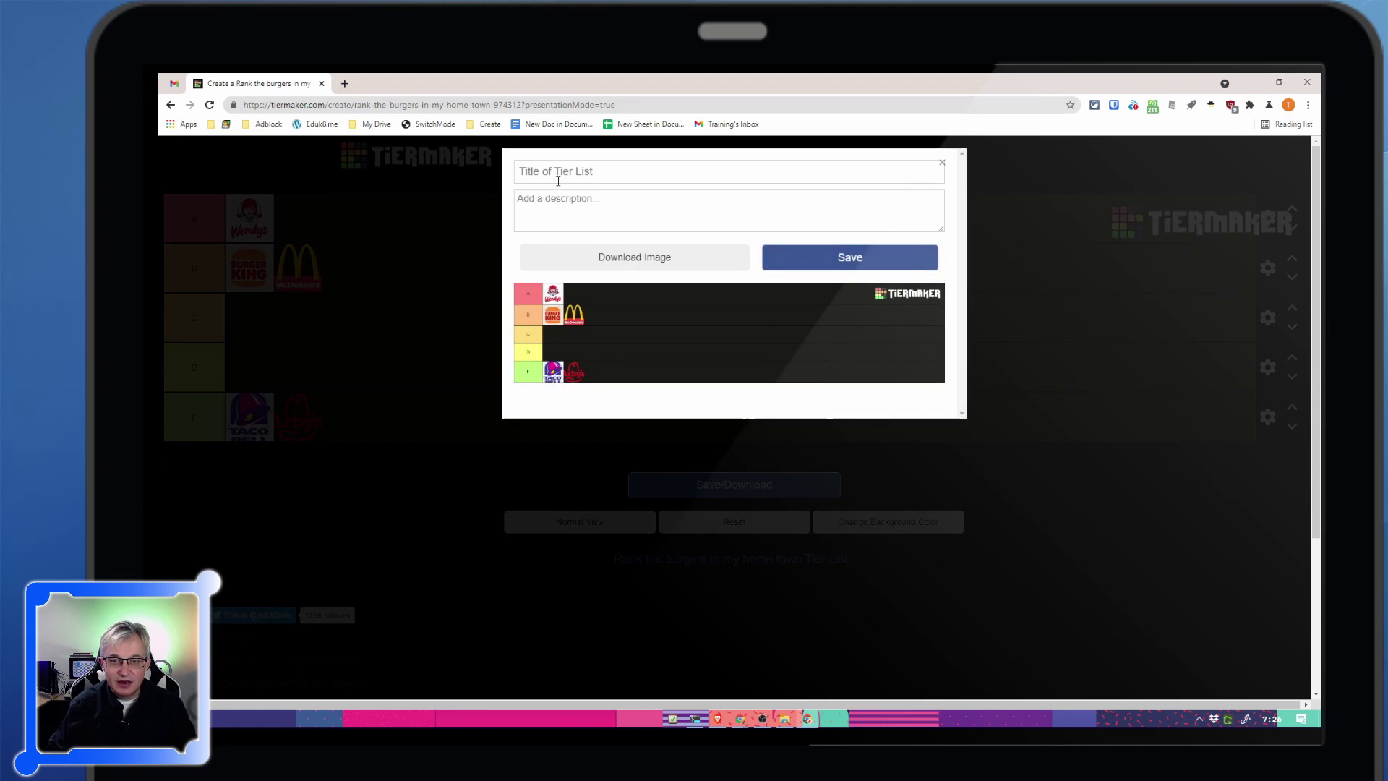
pyautogui.click(558, 172)
pyautogui.click(633, 259)
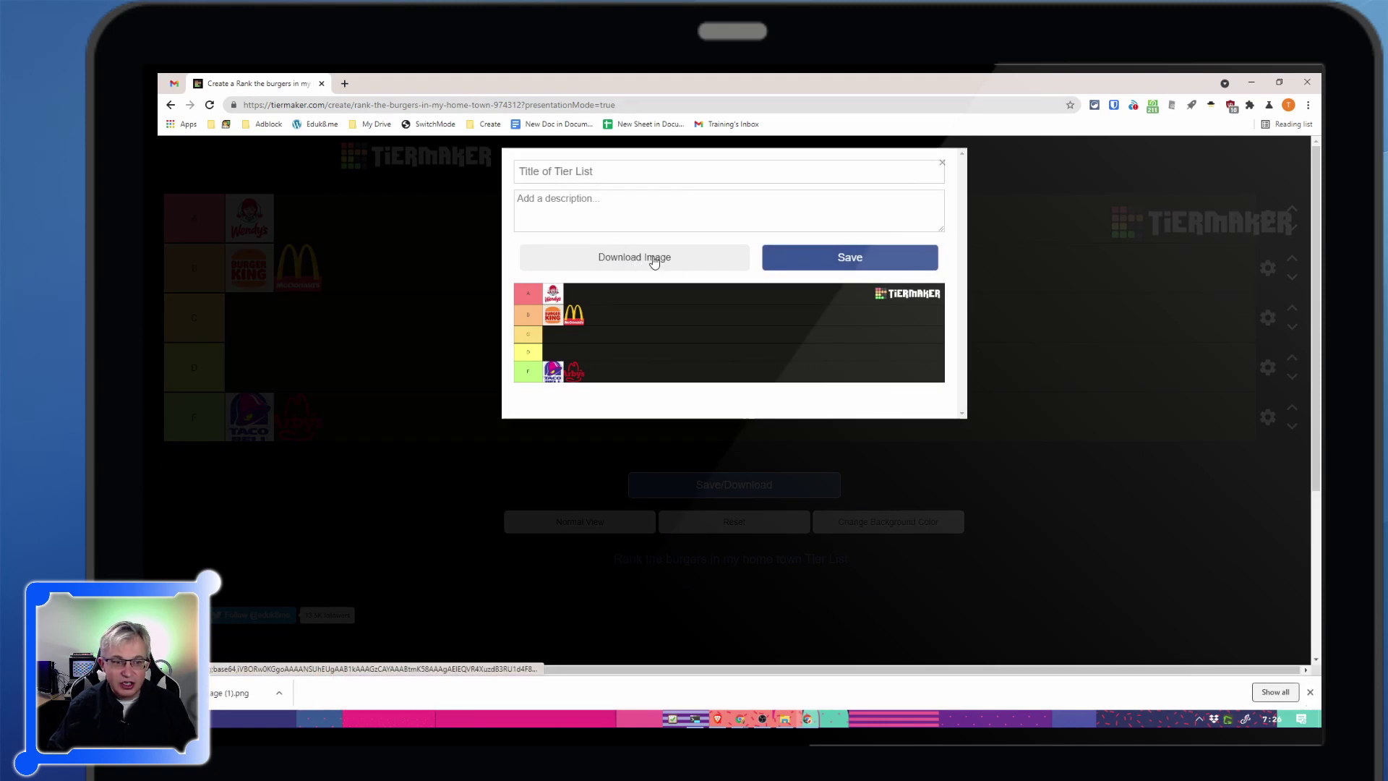
pyautogui.click(221, 698)
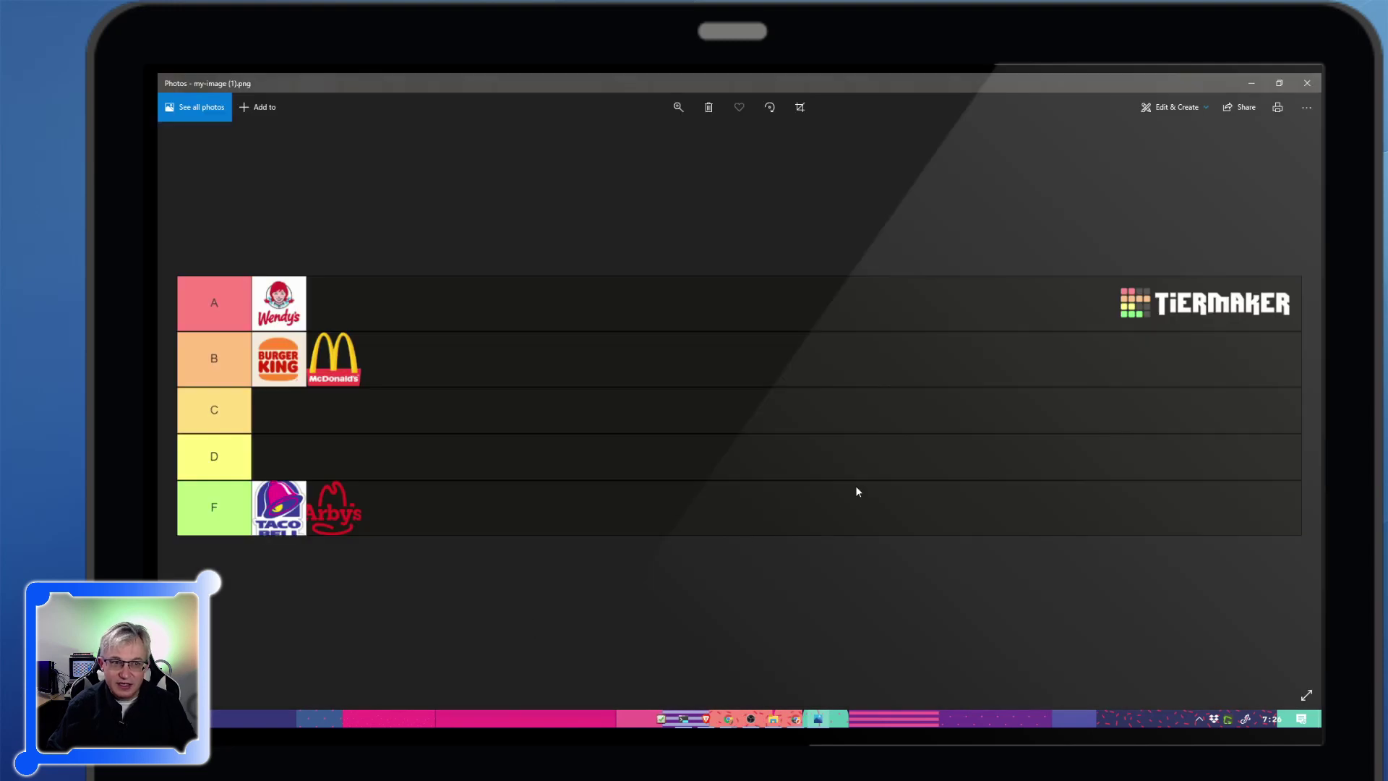
pyautogui.click(1307, 82)
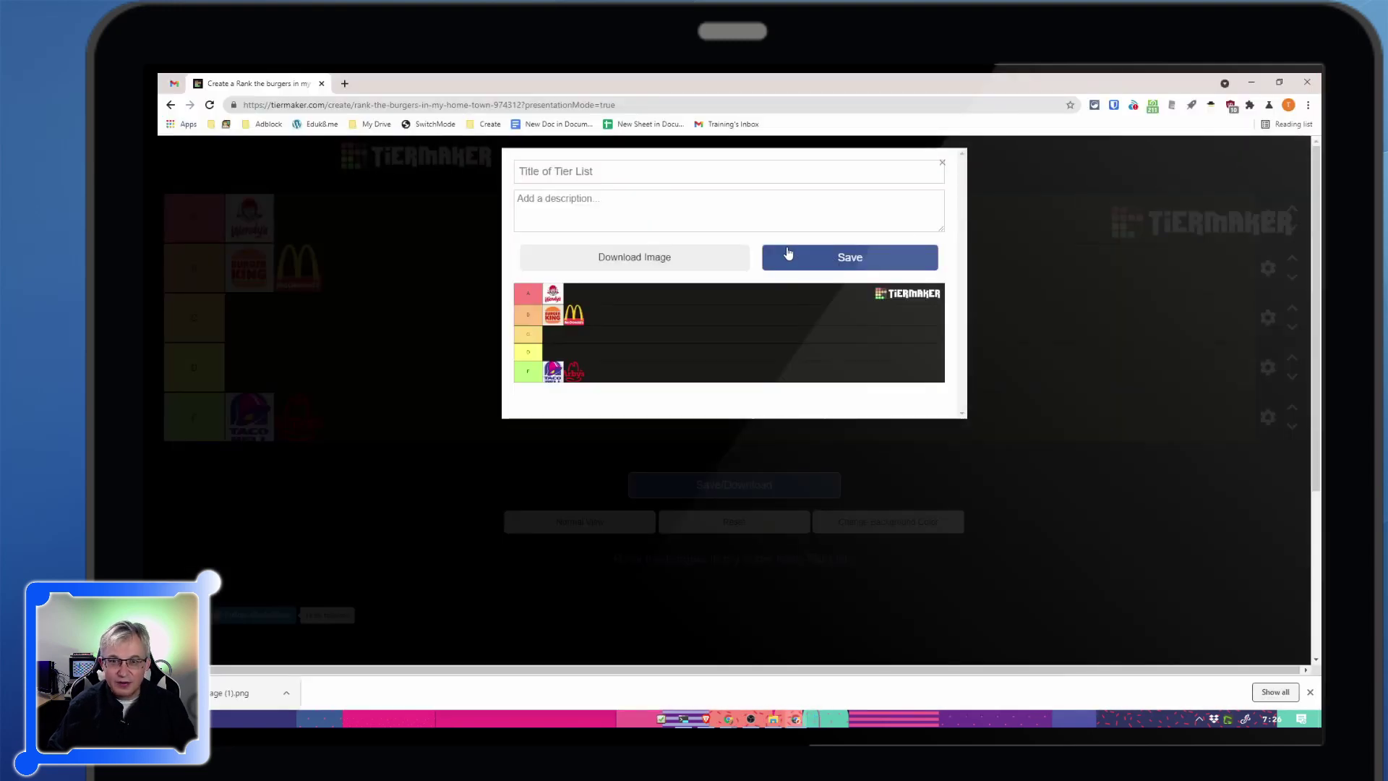
# Step: Save the ranking as the tier list 'Best Burger in Town' and review the saved page
pyautogui.click(860, 259)
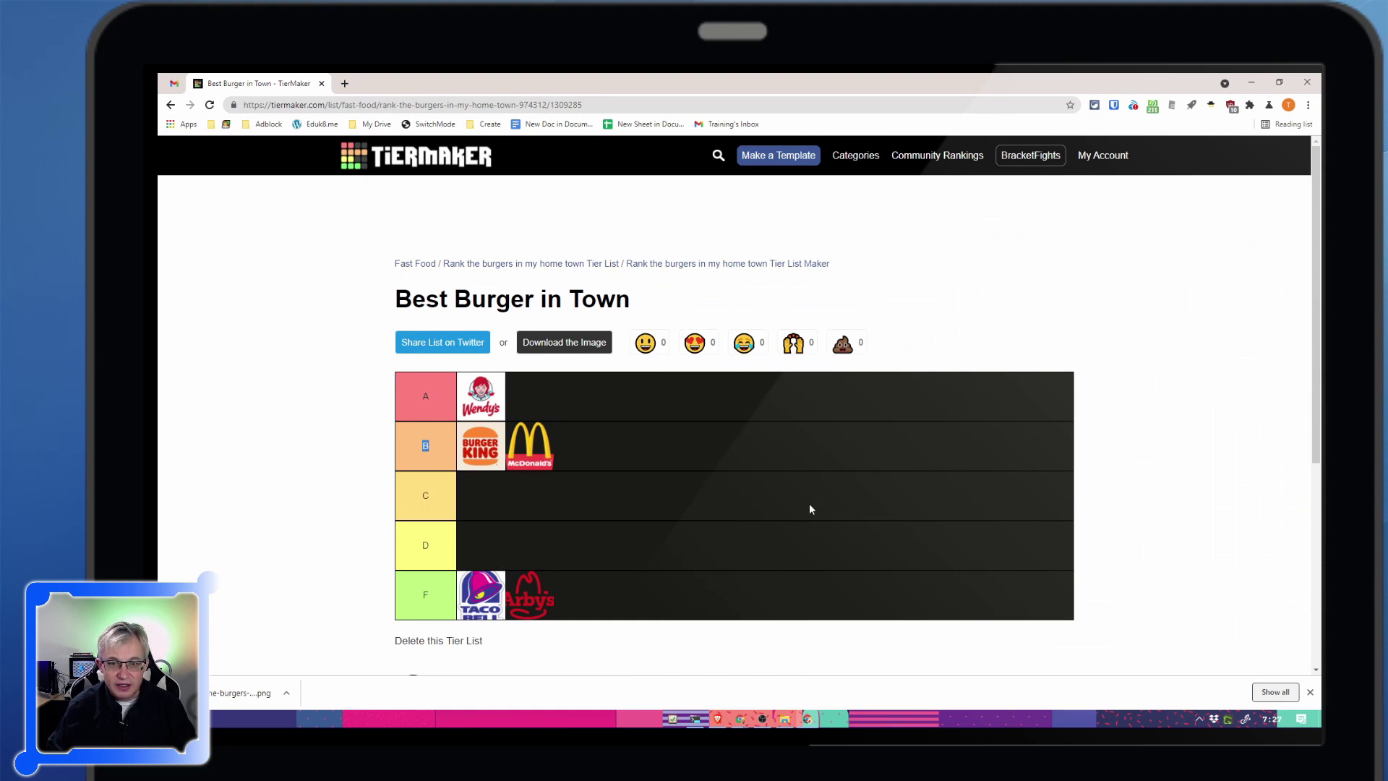
pyautogui.scroll(-3, 554, 474)
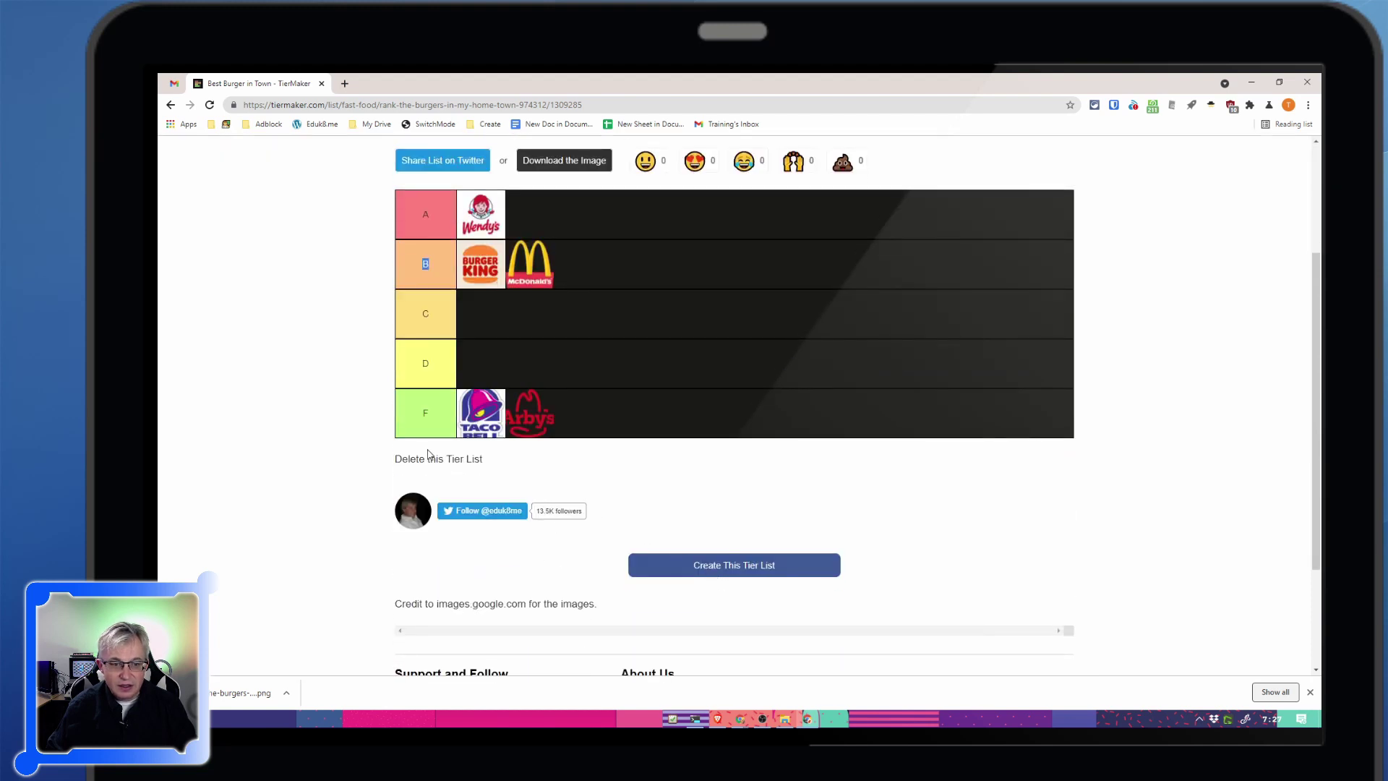
pyautogui.scroll(3, 651, 311)
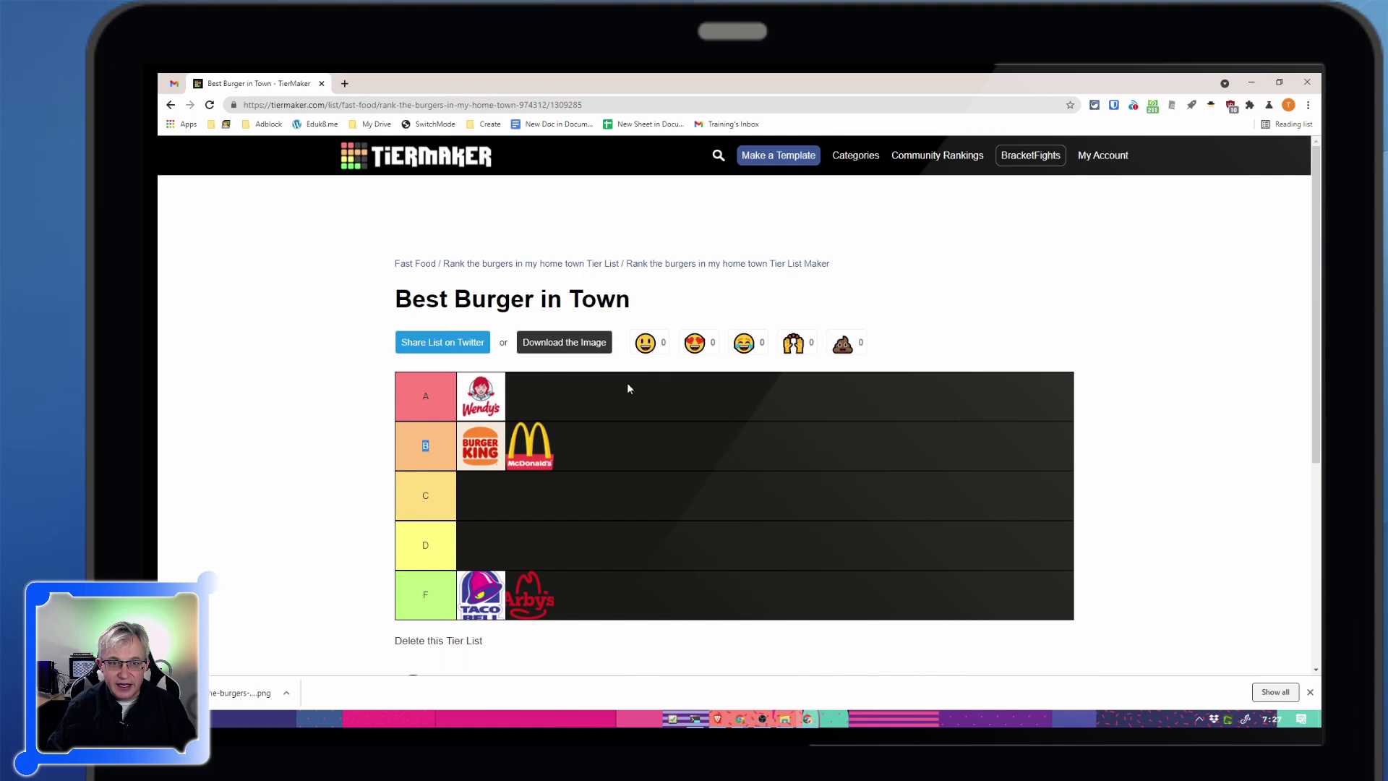
# Step: Go back to the 'Rank the burgers in my home town' template and nudge McDonald's toward C
pyautogui.click(666, 265)
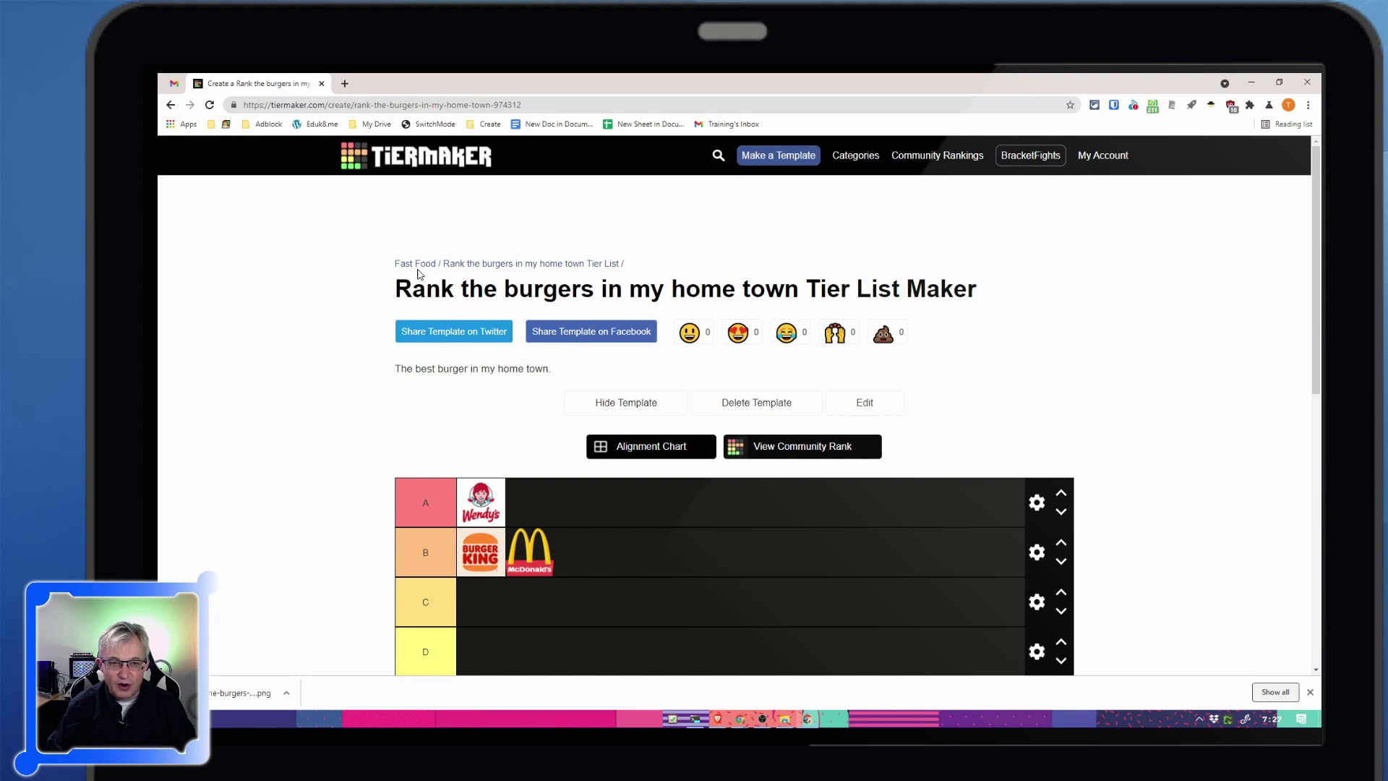
pyautogui.scroll(-3, 627, 341)
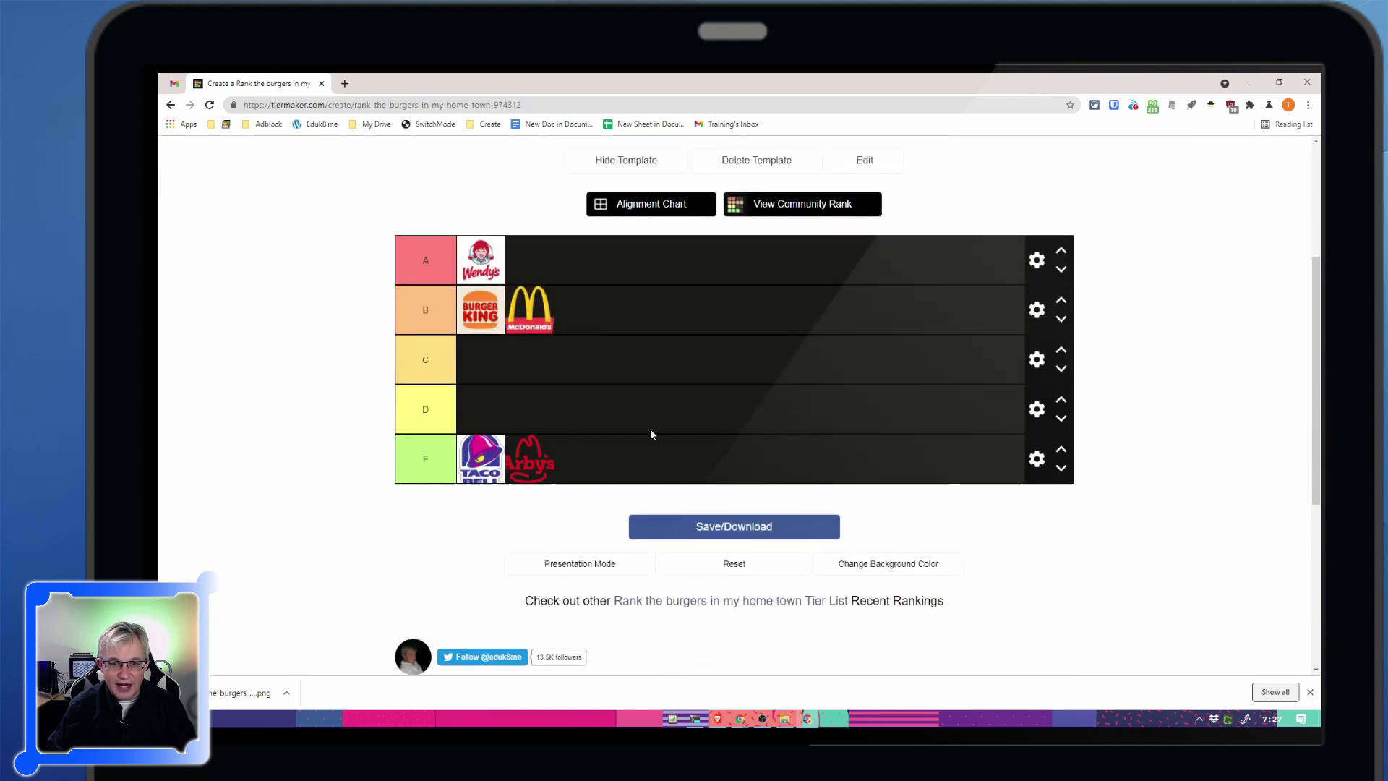
pyautogui.moveTo(528, 307)
pyautogui.mouseDown()
pyautogui.moveTo(571, 358)
pyautogui.moveTo(514, 387)
pyautogui.moveTo(528, 318)
pyautogui.mouseUp()
# Step: Bring the save and download dialog up again for the ranking
pyautogui.click(725, 522)
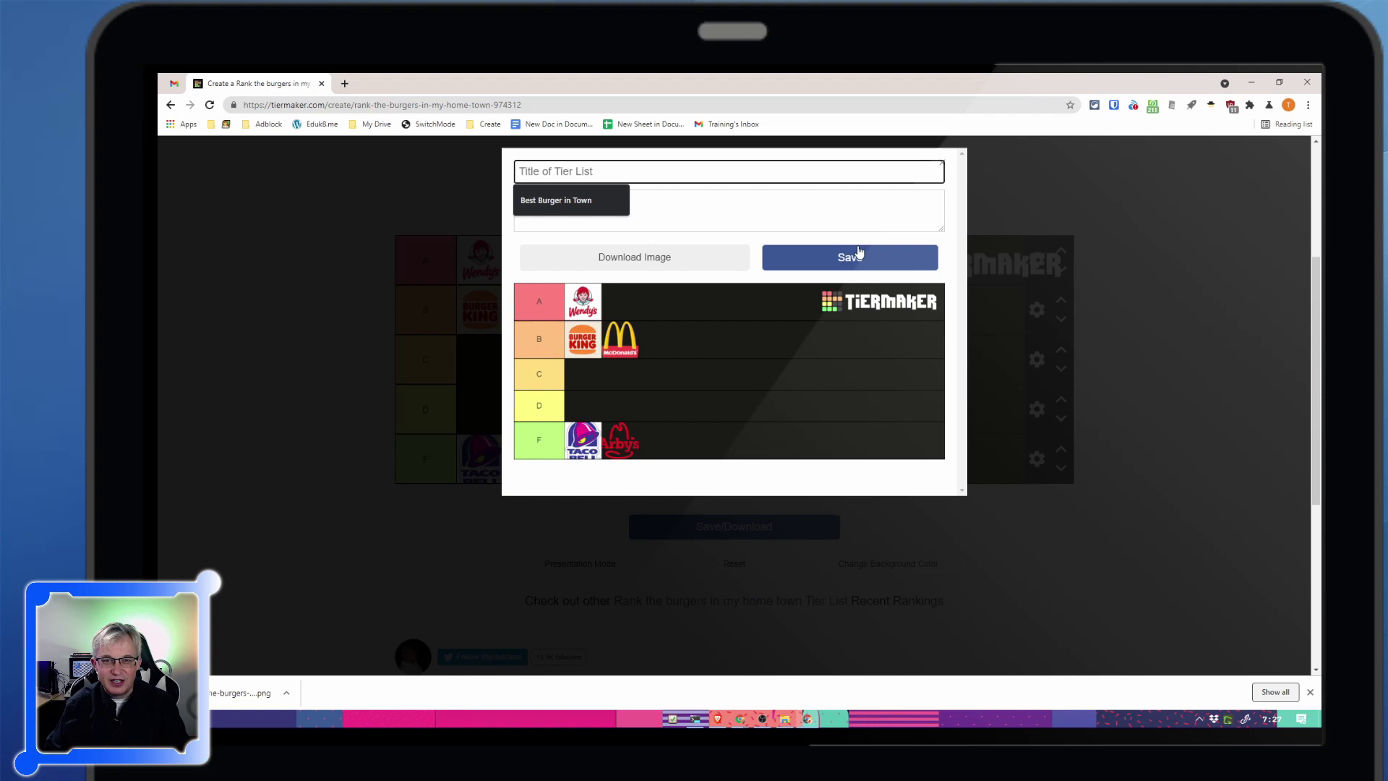
pyautogui.click(941, 164)
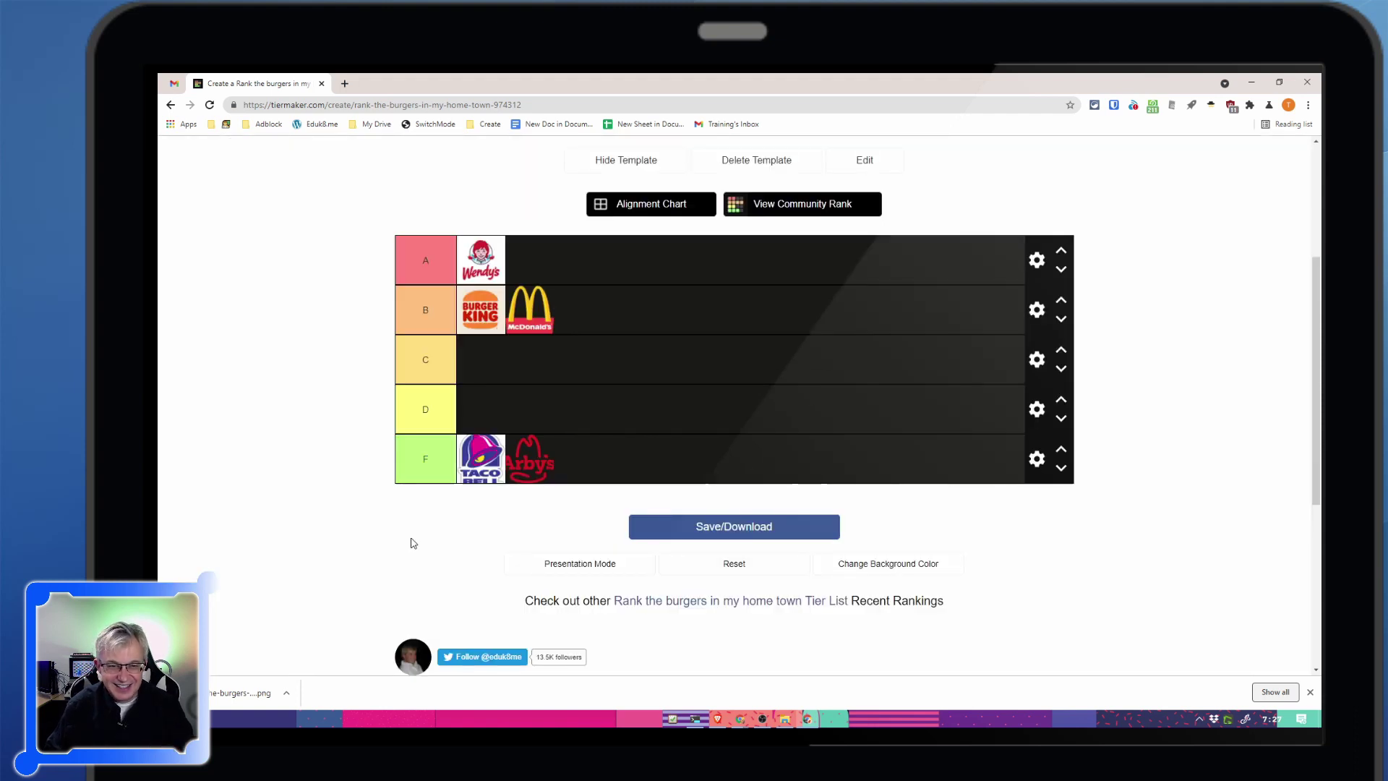
pyautogui.click(694, 532)
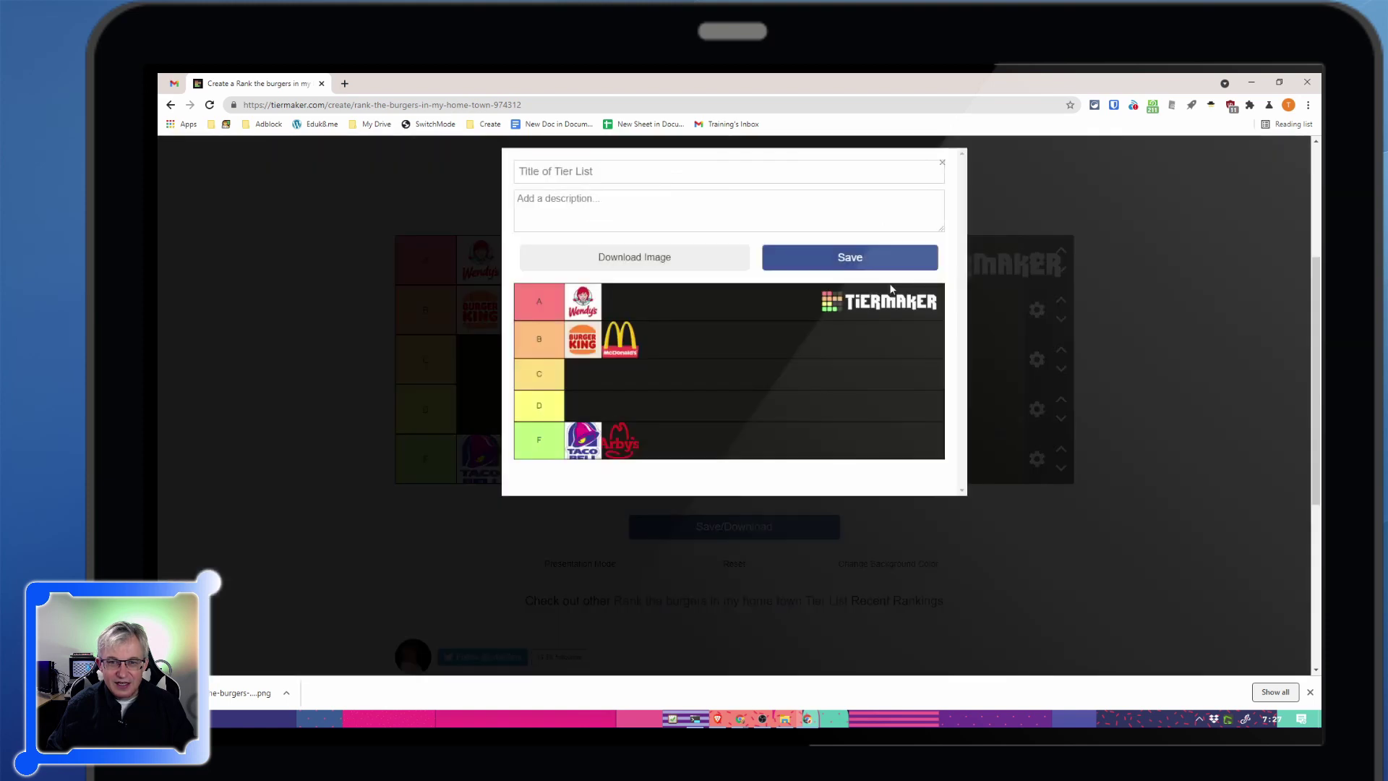